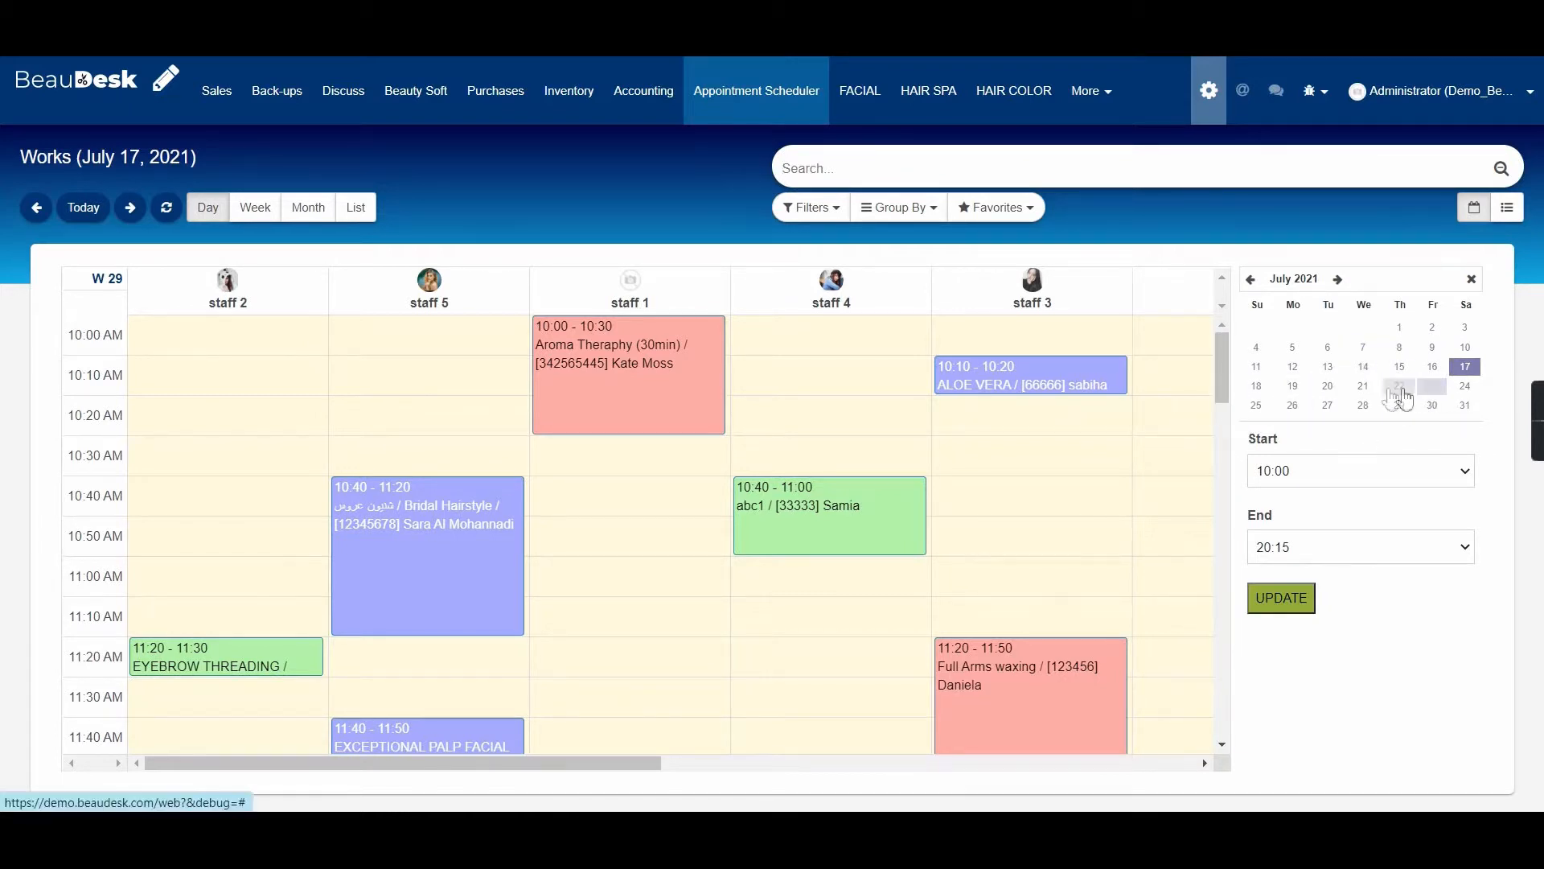
View the July 21 schedule, then start a booking in staff 2's 10:30 slot.
left_click(1359, 389)
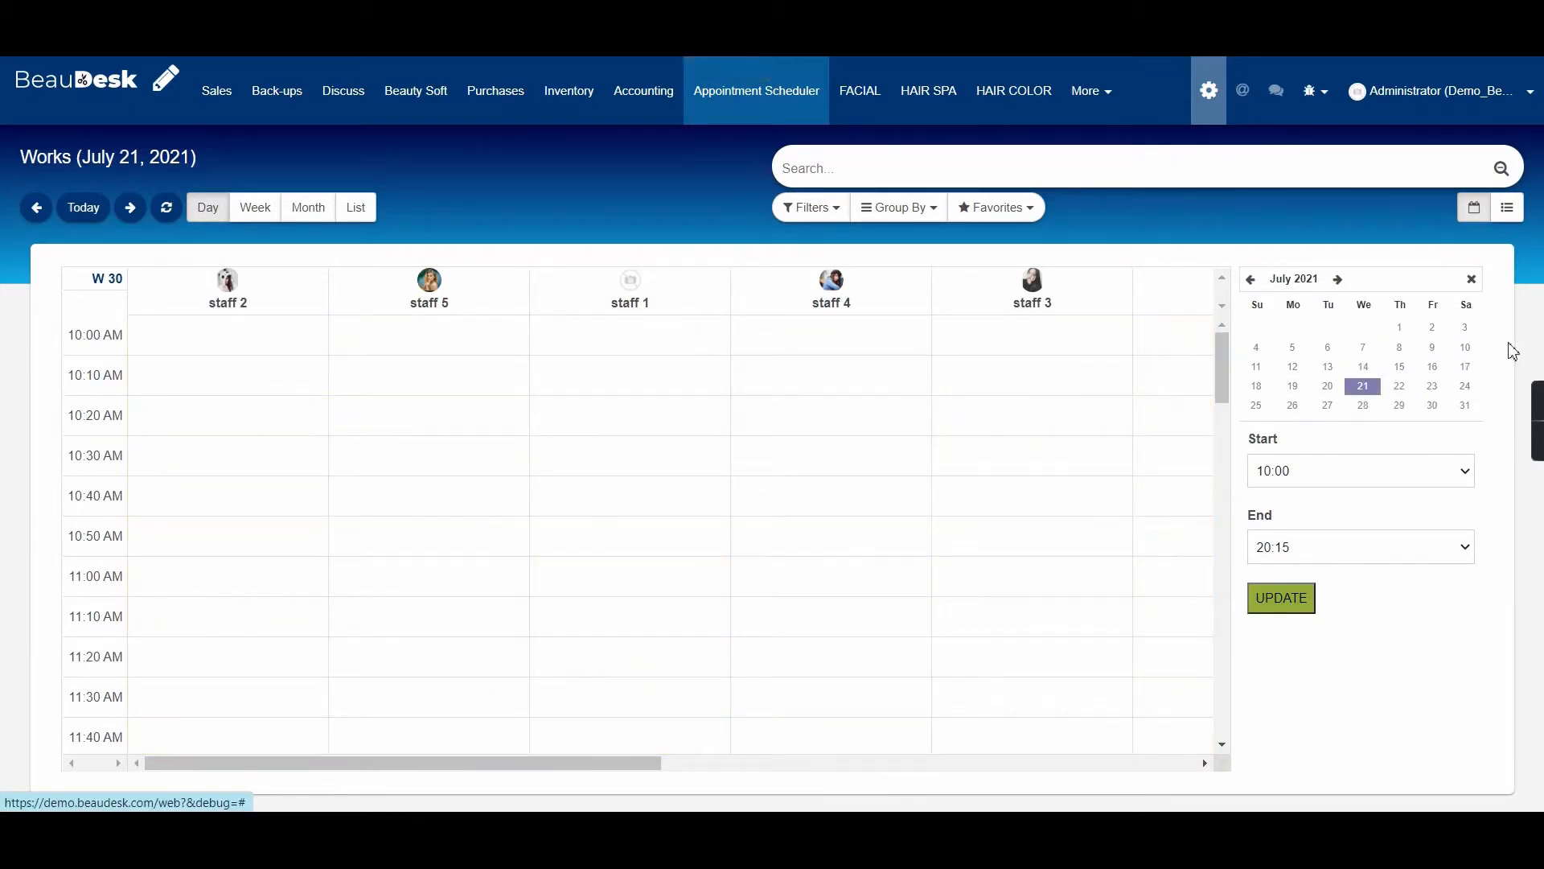
left_click(1464, 364)
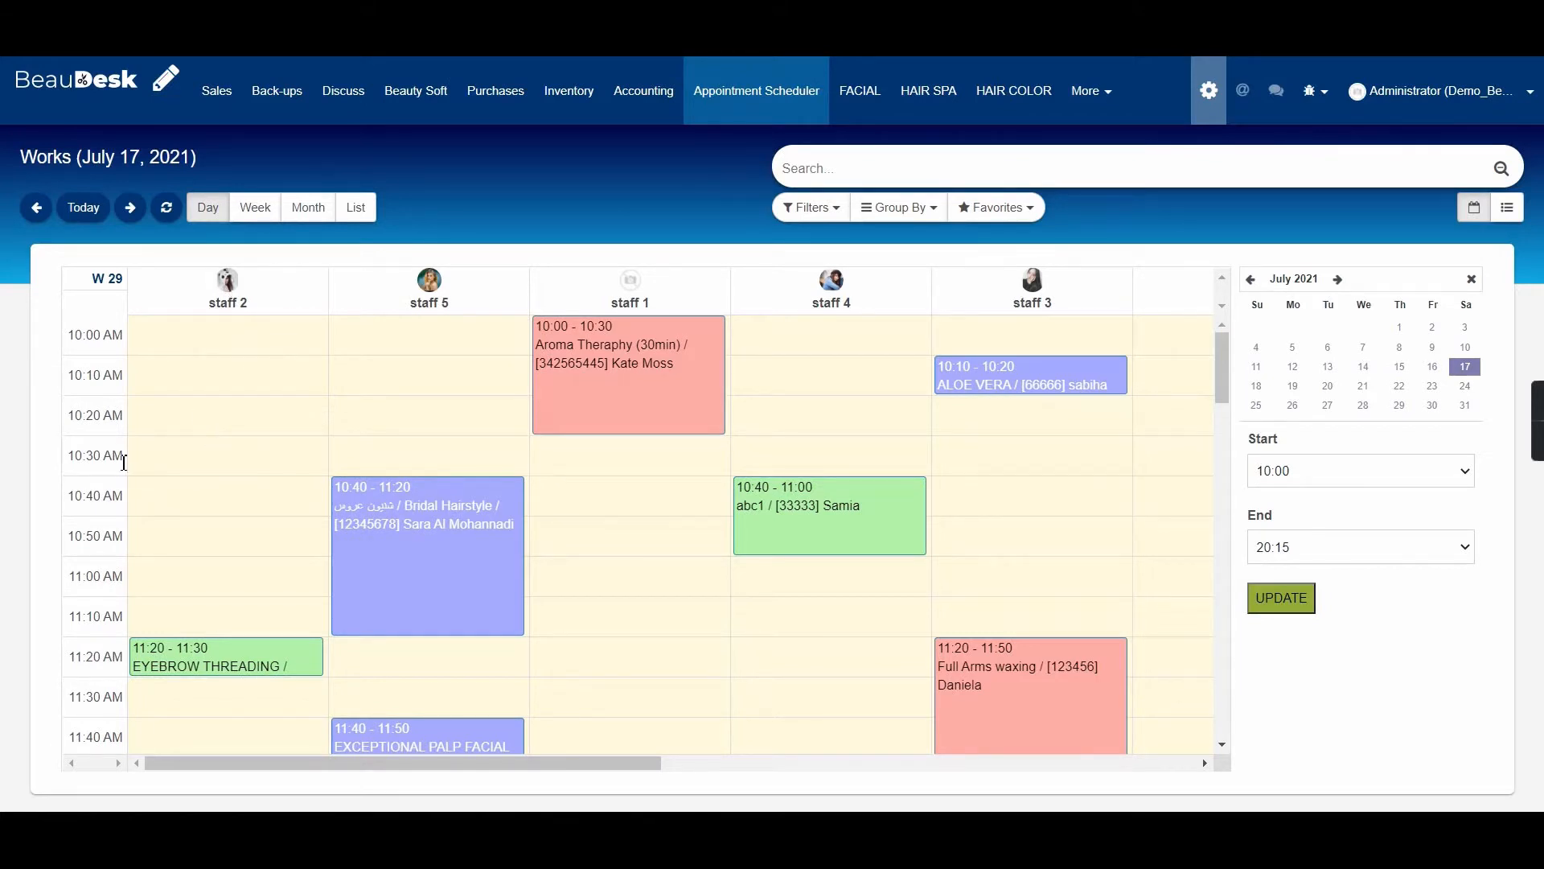
left_click(226, 465)
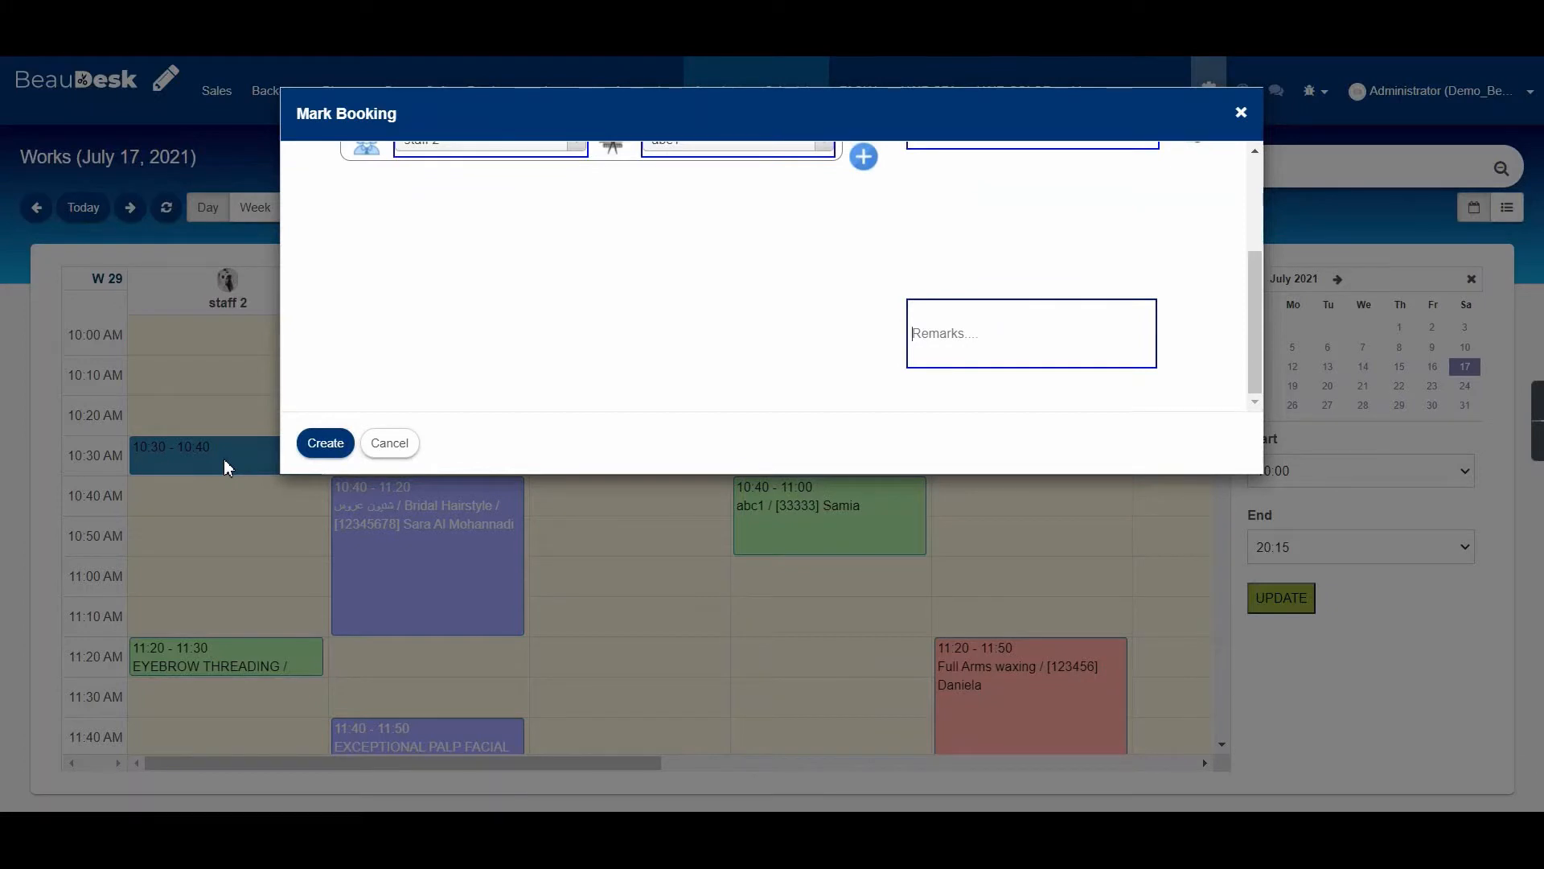
scroll(788, 389, "up", 3)
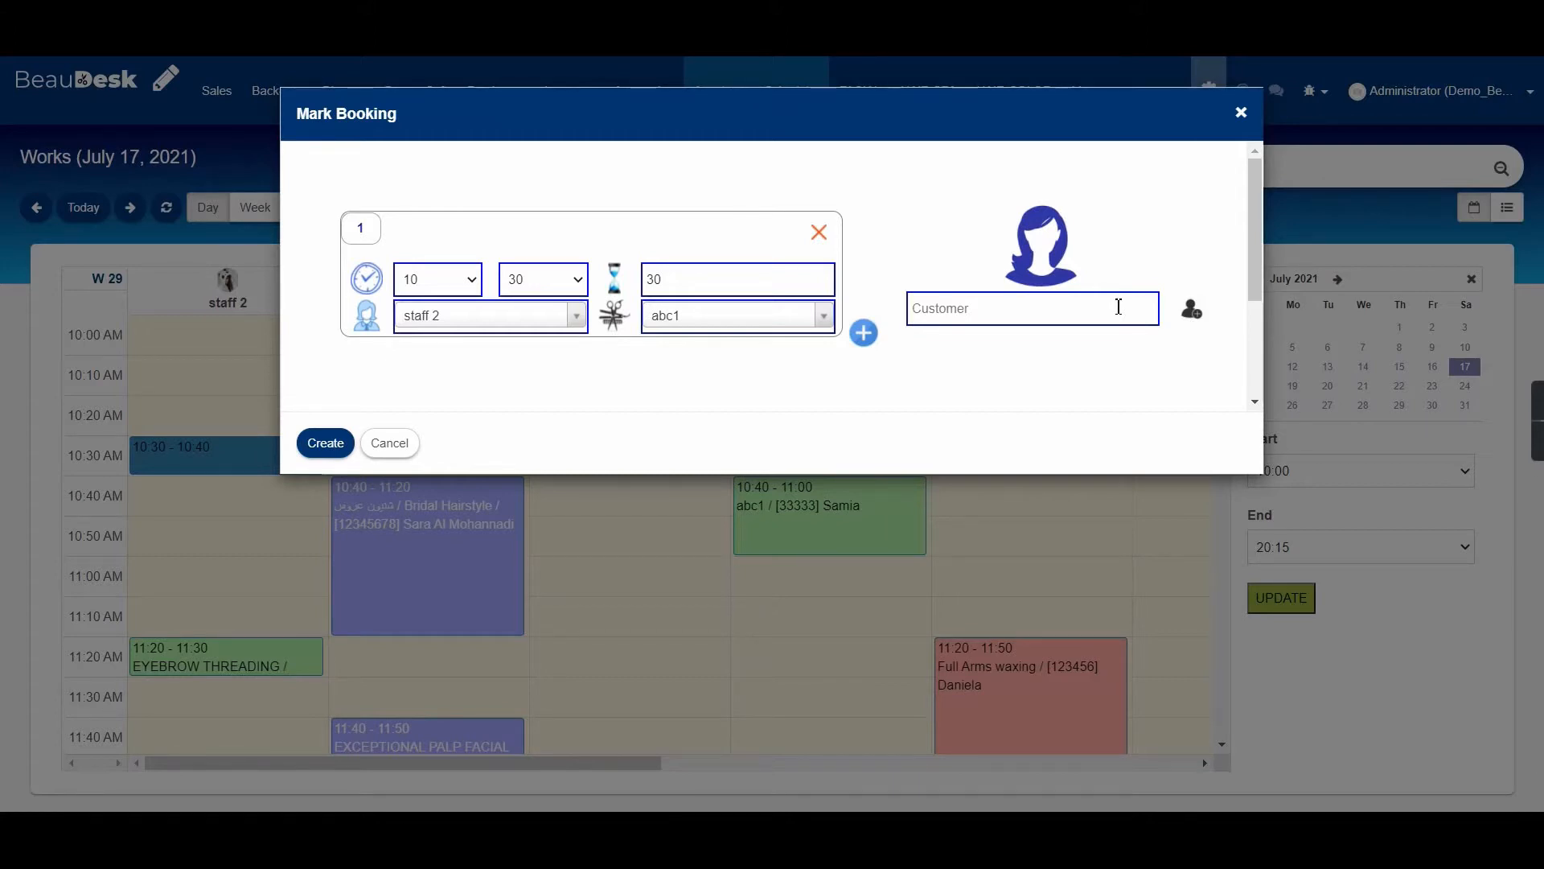
Pick an existing customer matching 'sam' and choose the cut and file (Nail) service.
type("sam")
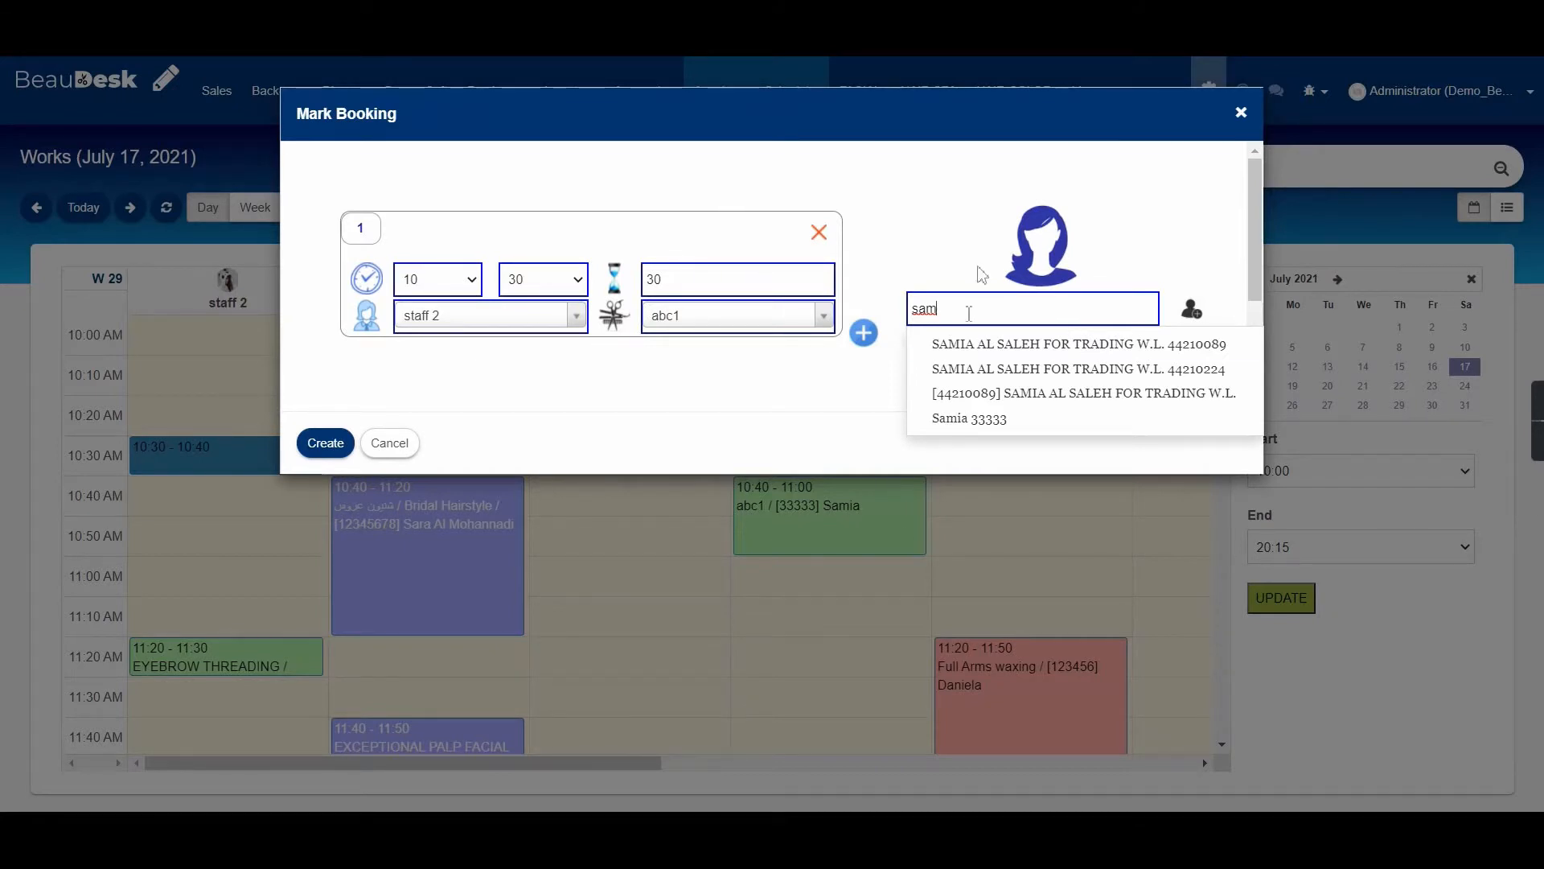
left_click(996, 420)
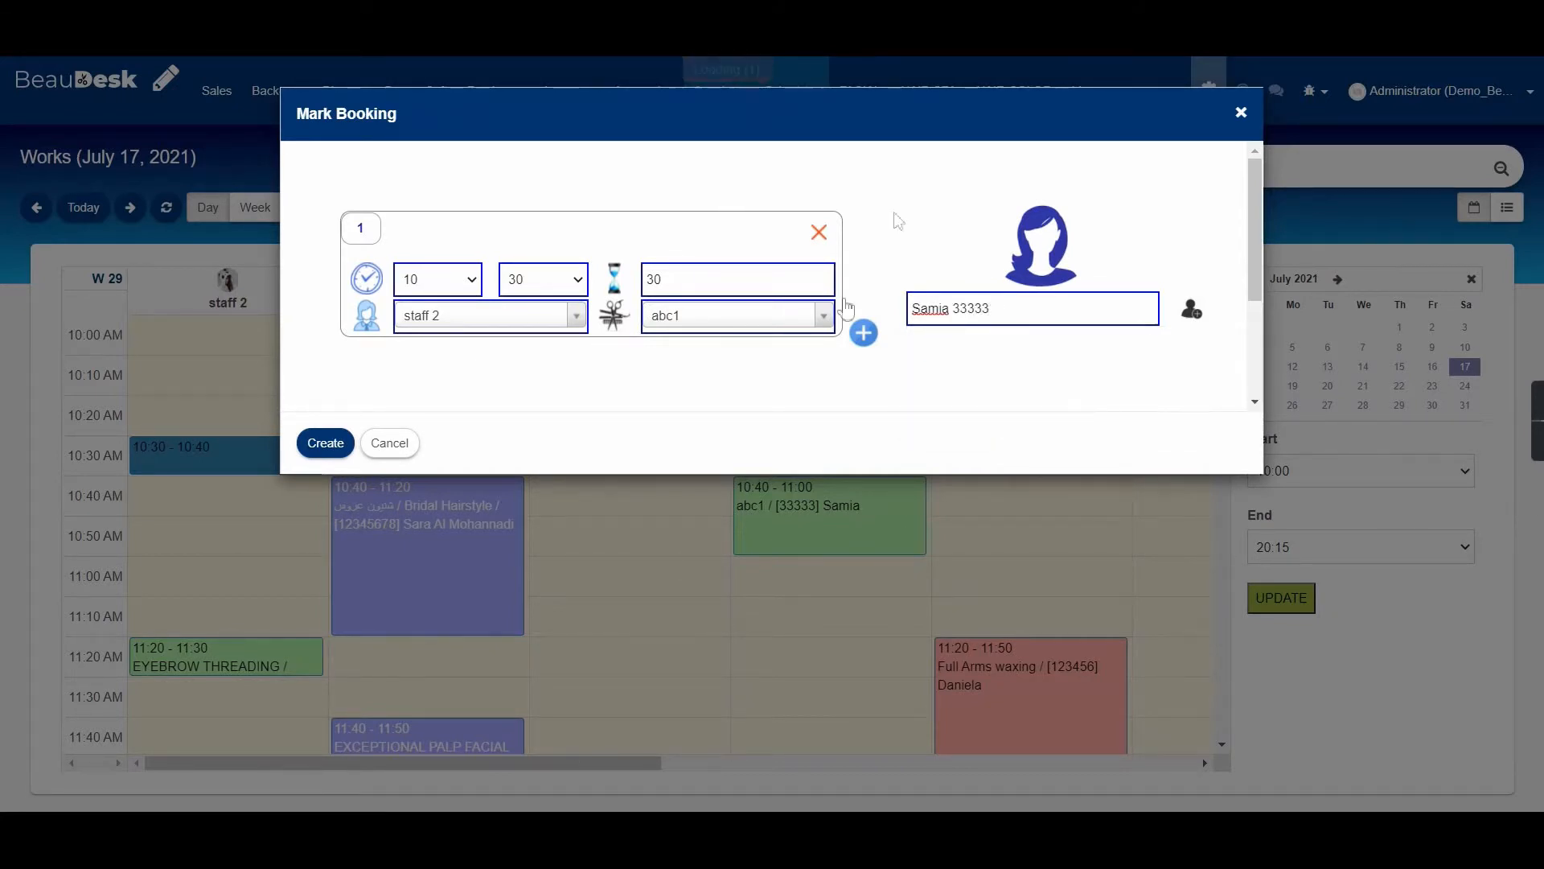
left_click(672, 325)
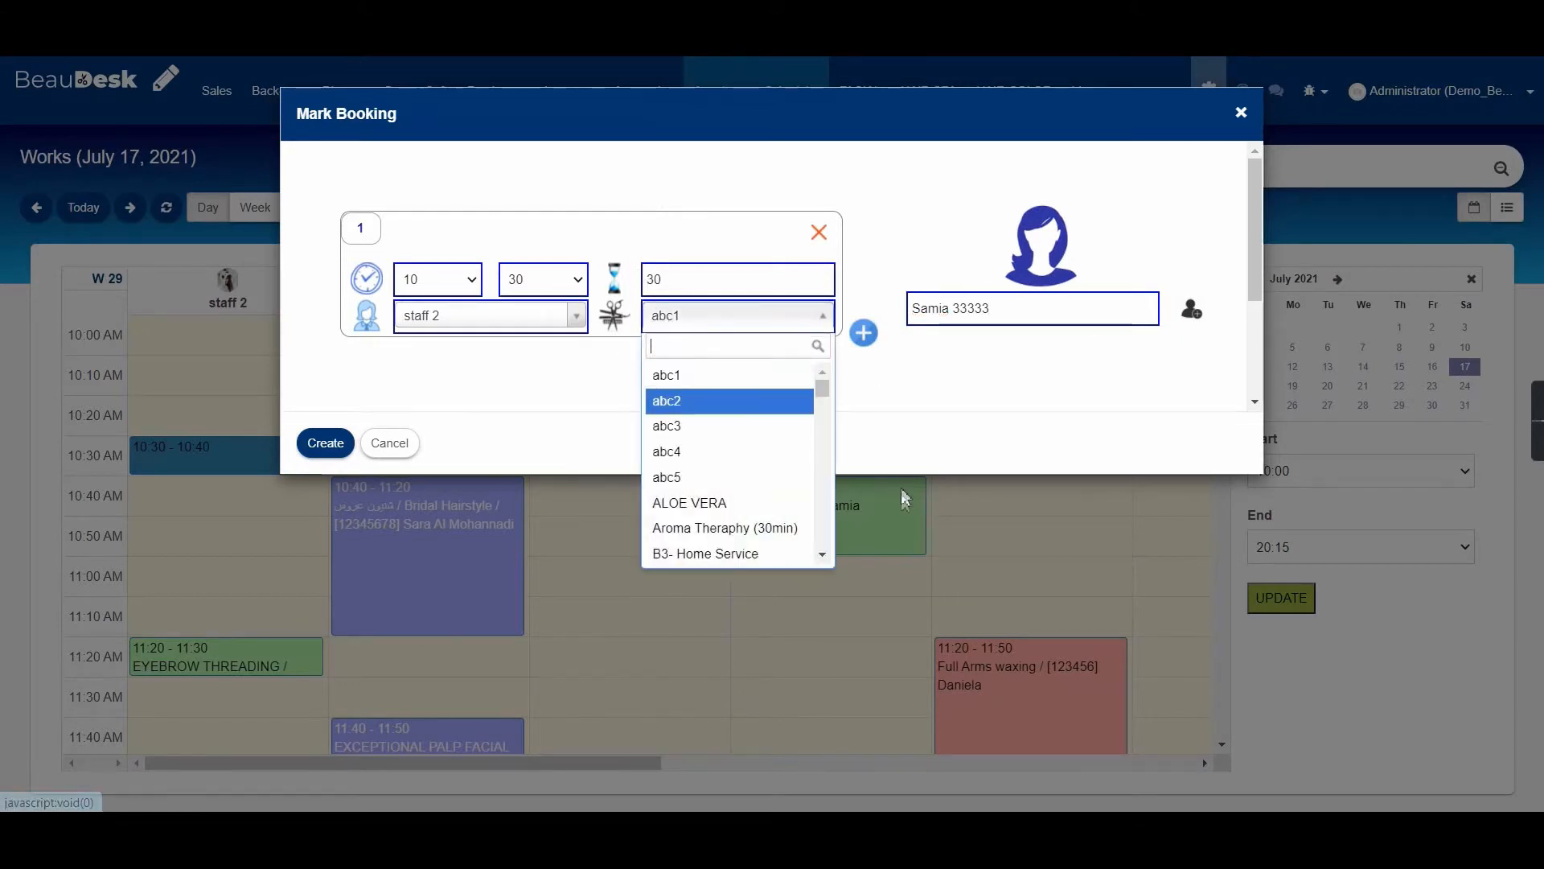
scroll(724, 451, "down", 5)
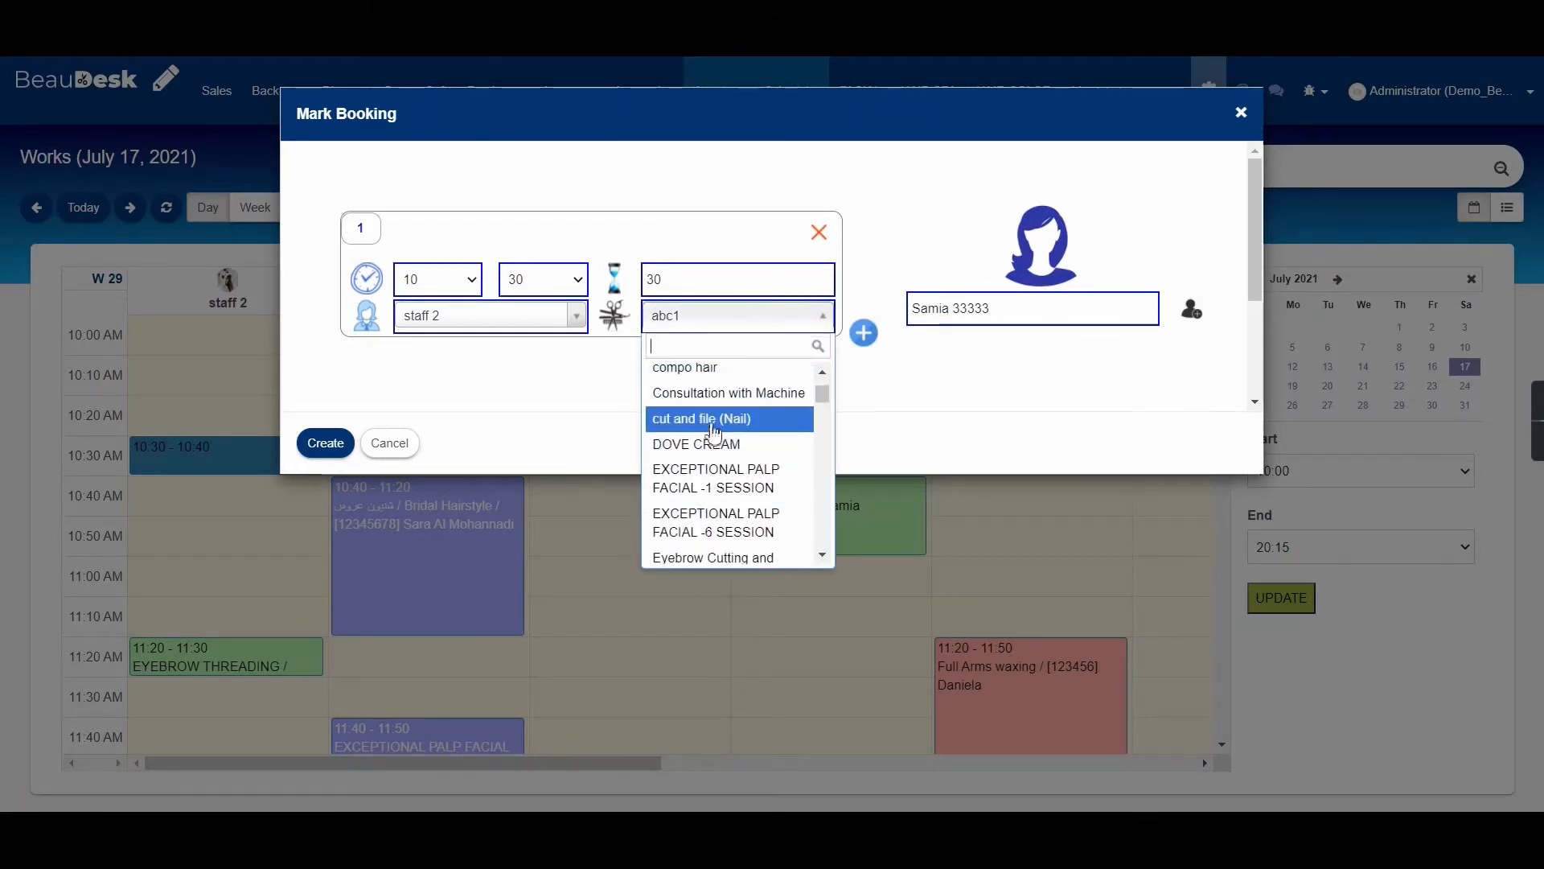
left_click(715, 435)
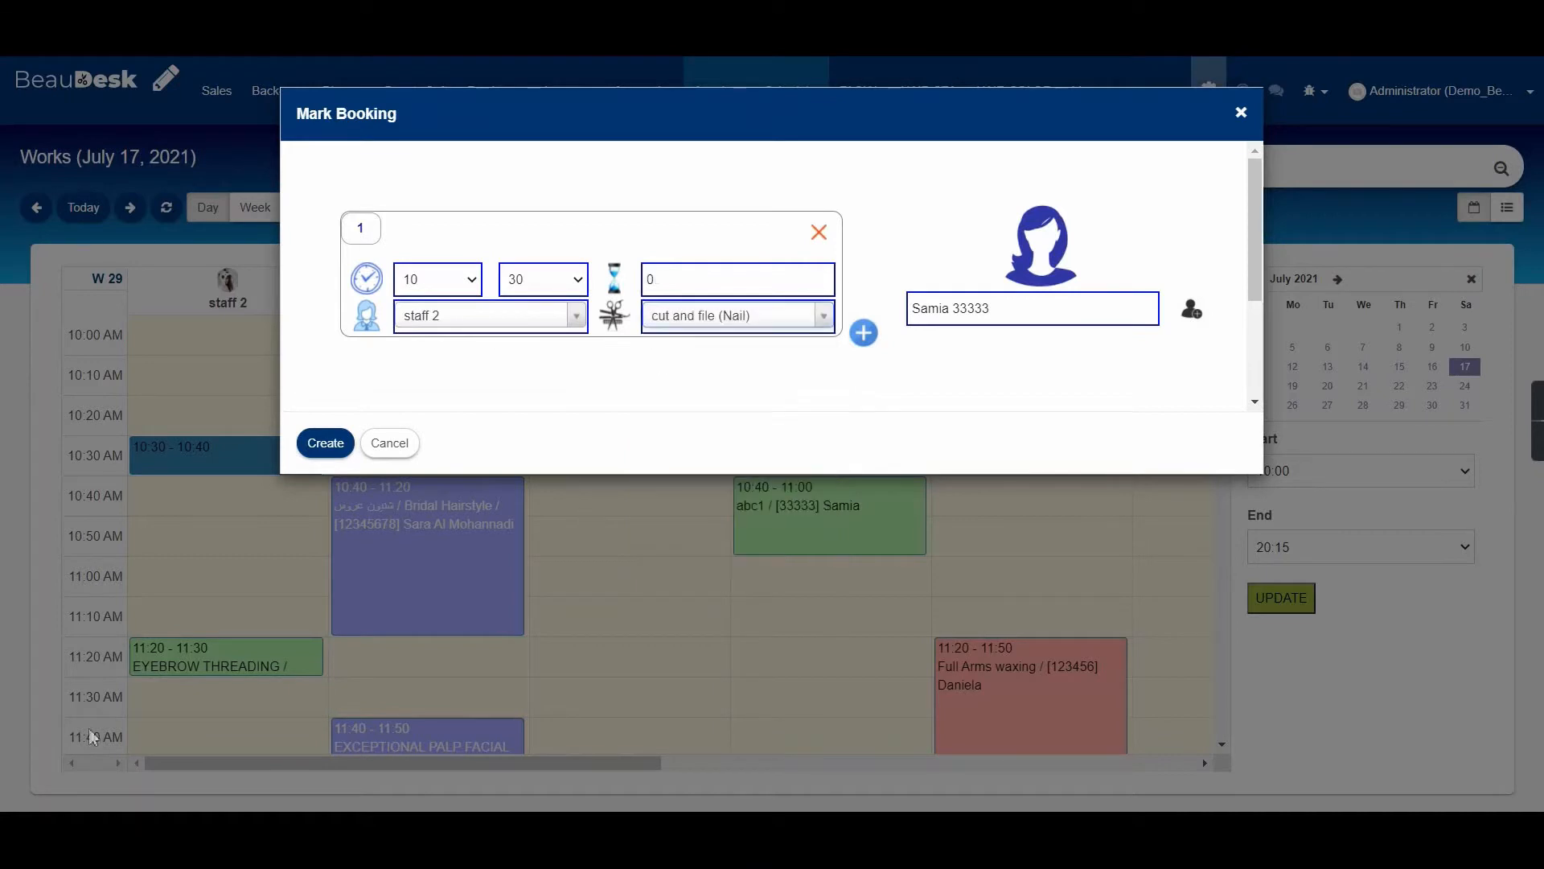
Set the duration to 20, keep staff 2 and hour 10, and clear the customer field.
double_click(705, 280)
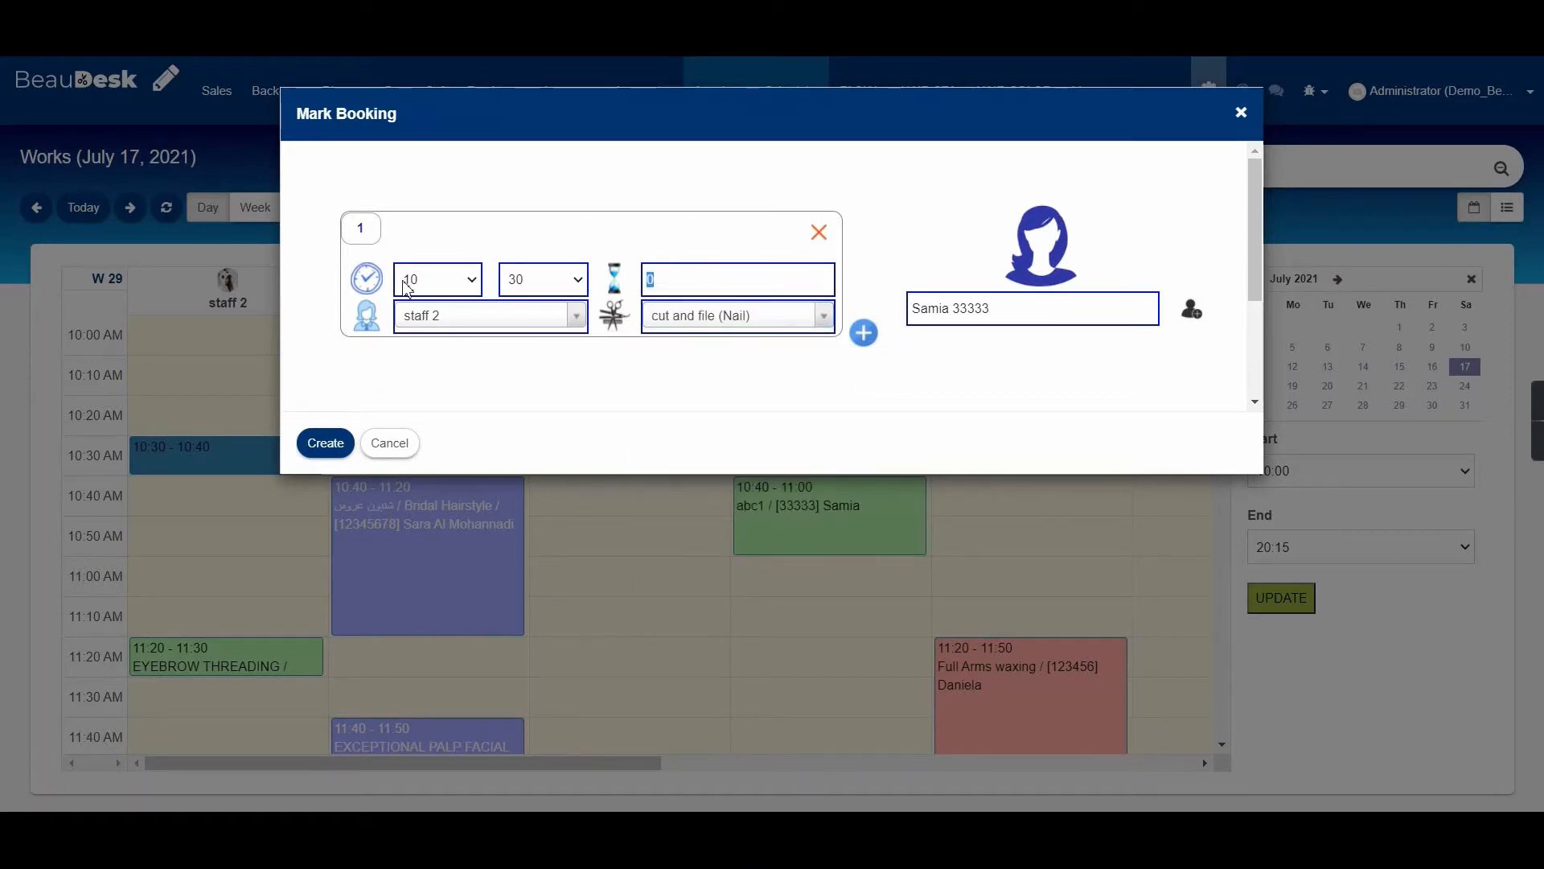
type("2")
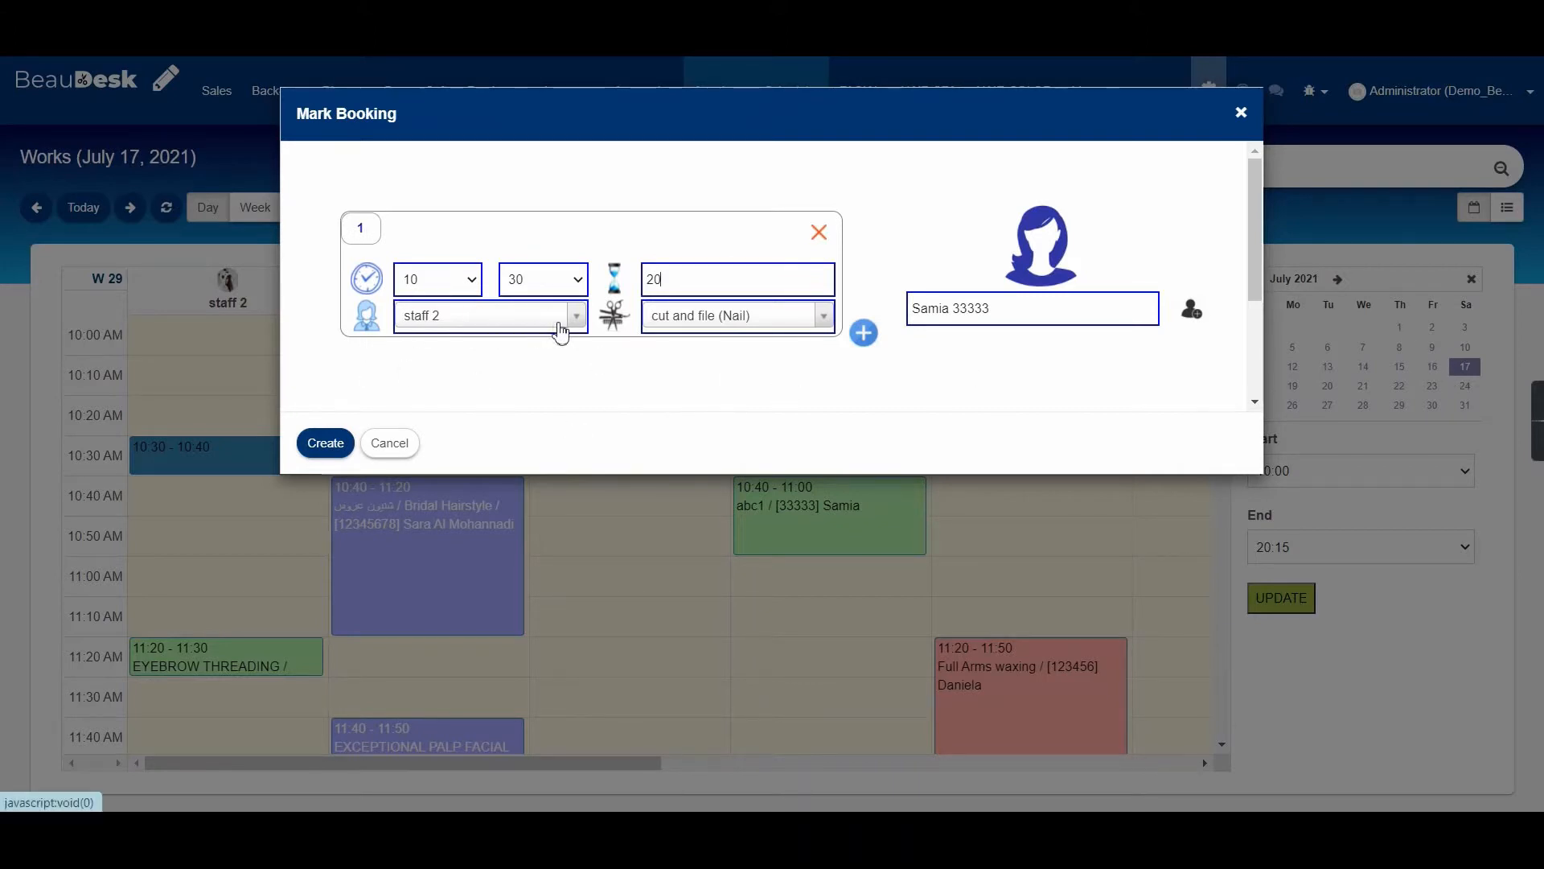
left_click(561, 330)
left_click(756, 425)
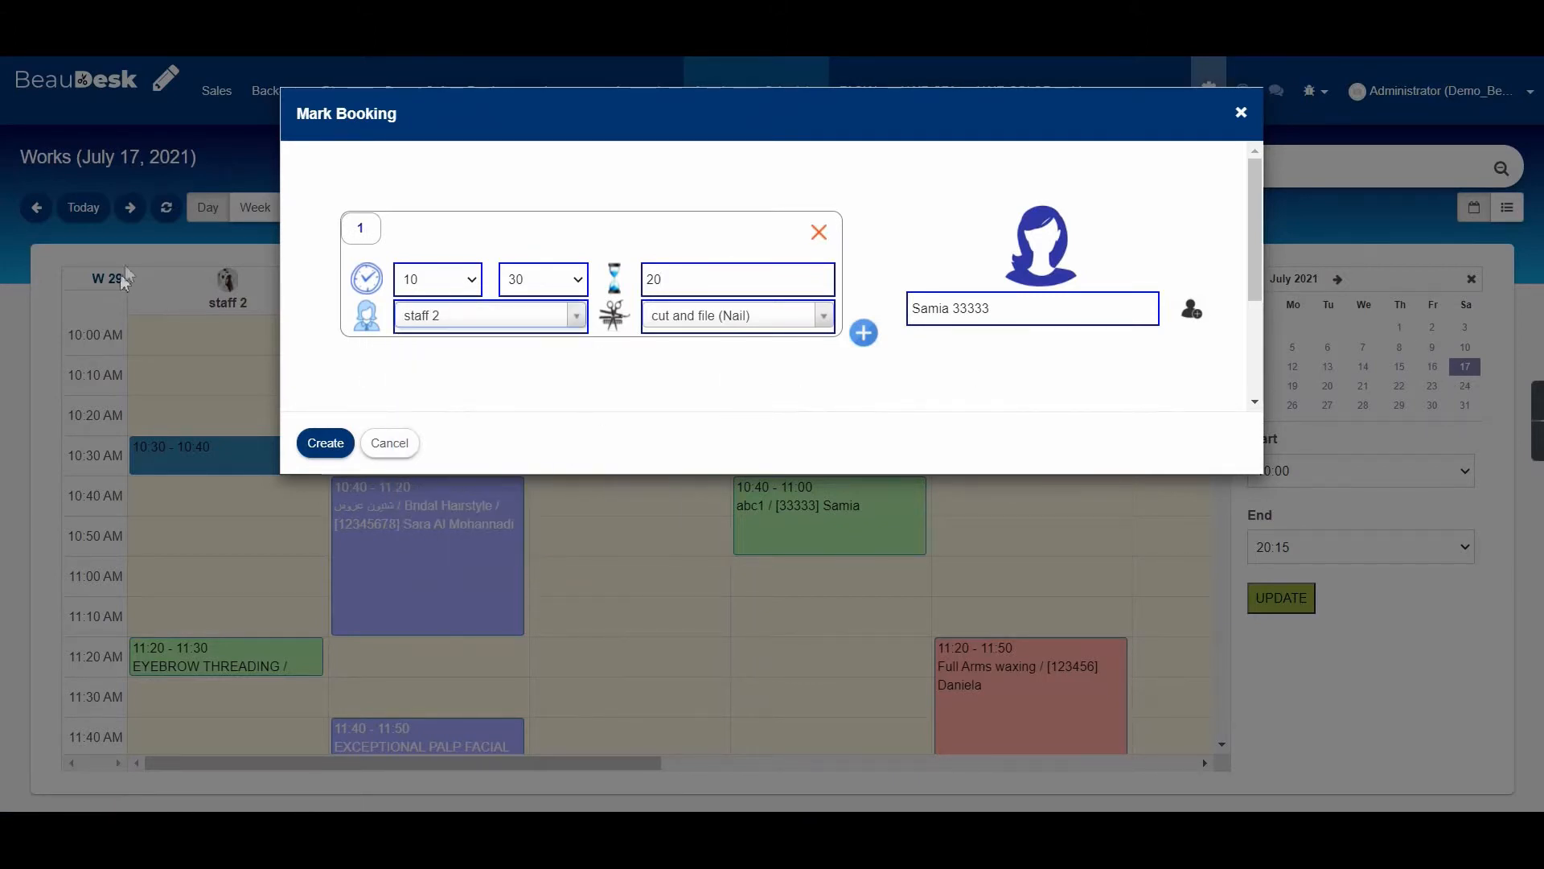
left_click(476, 285)
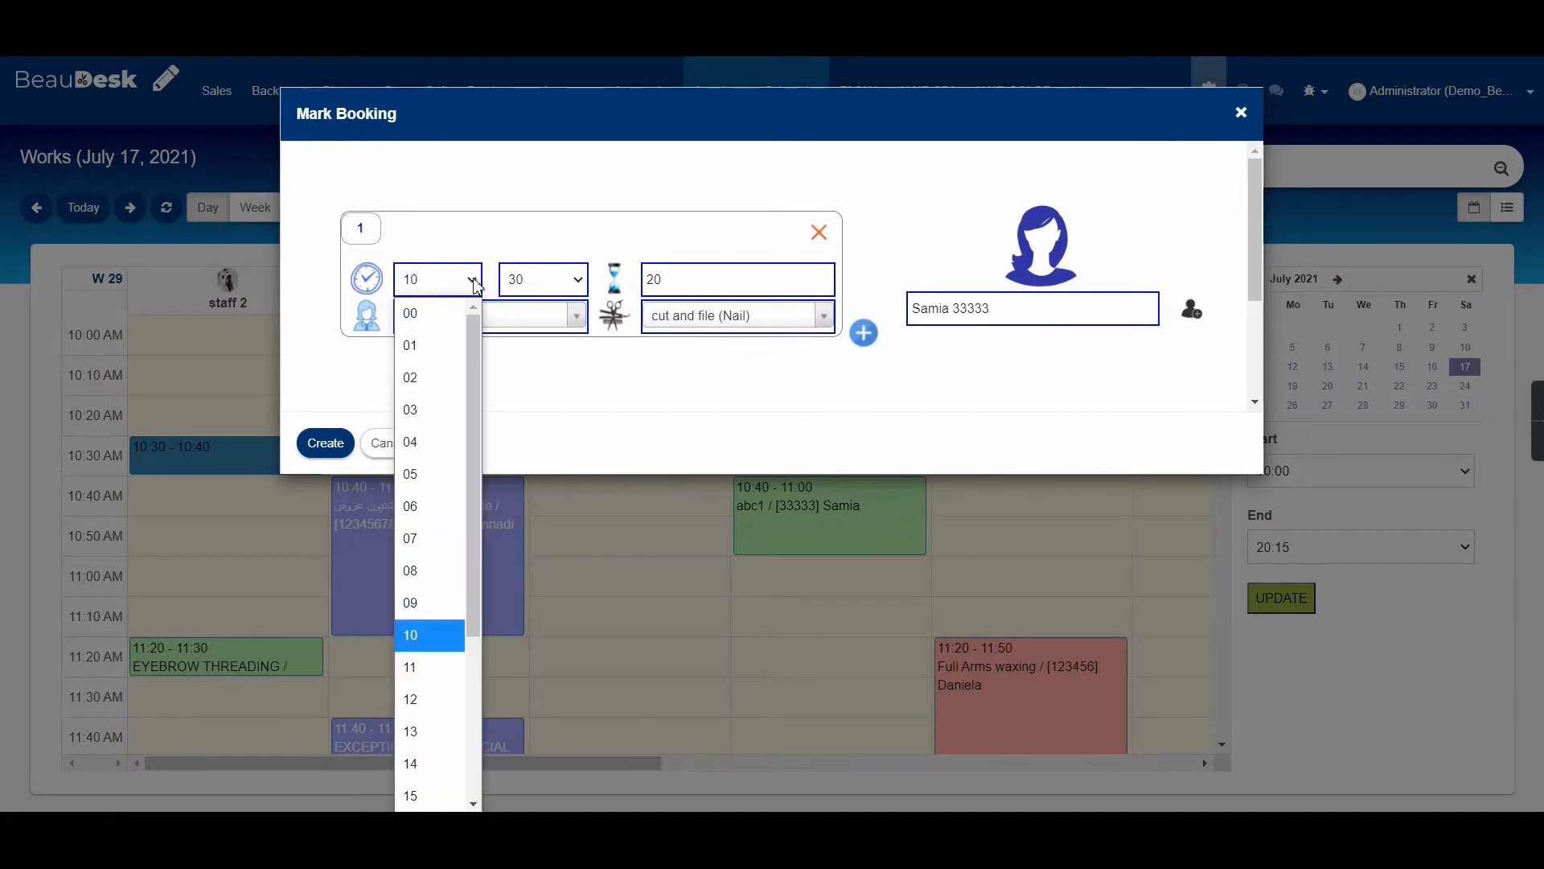
left_click(476, 286)
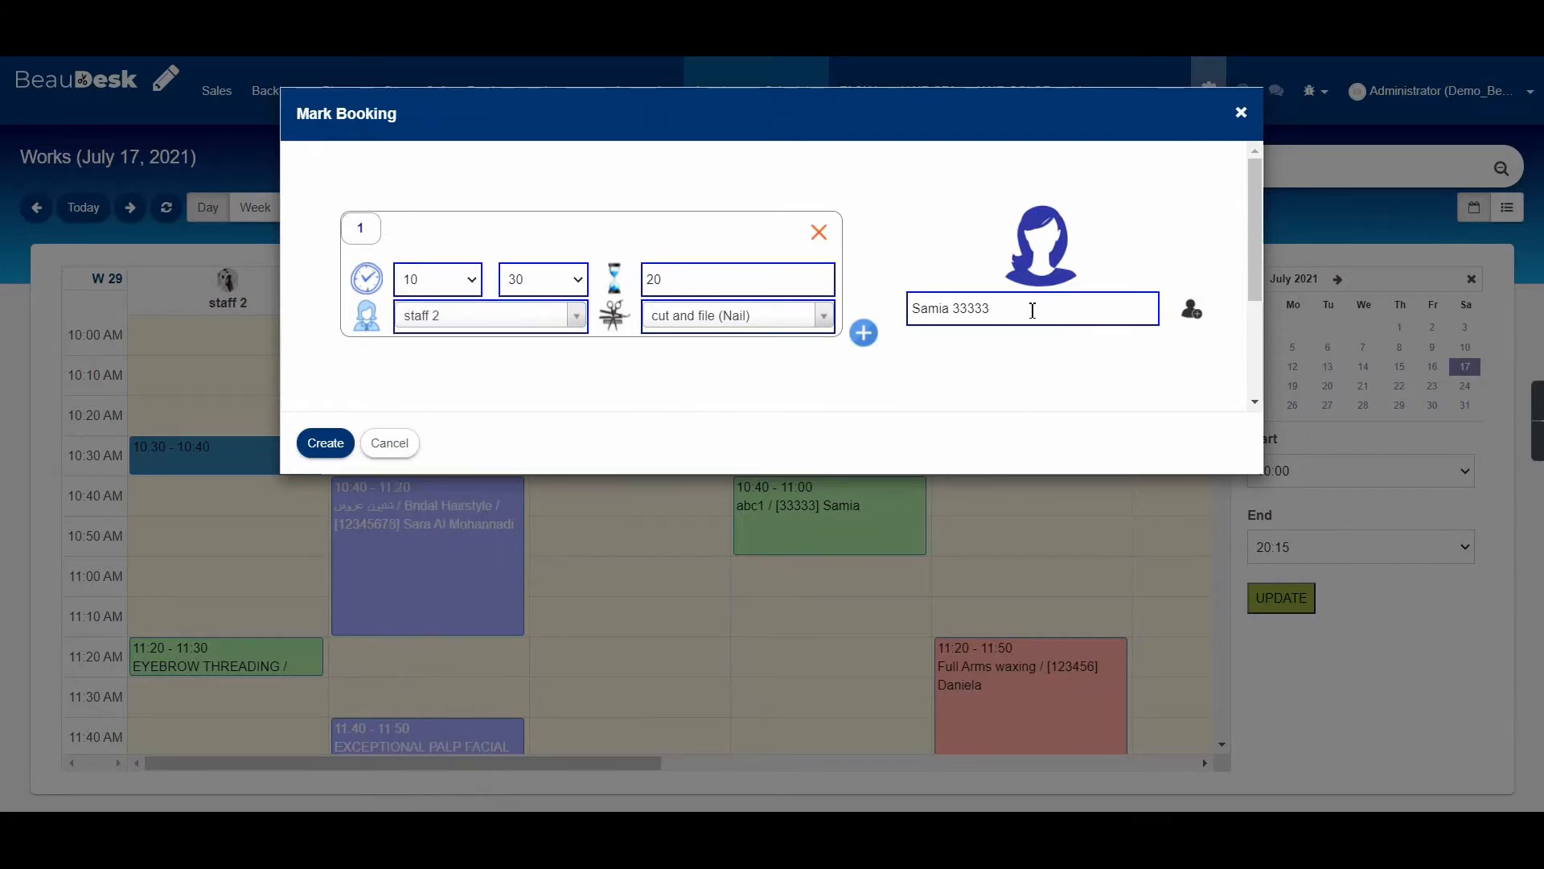
left_click_drag(1033, 311, 889, 335)
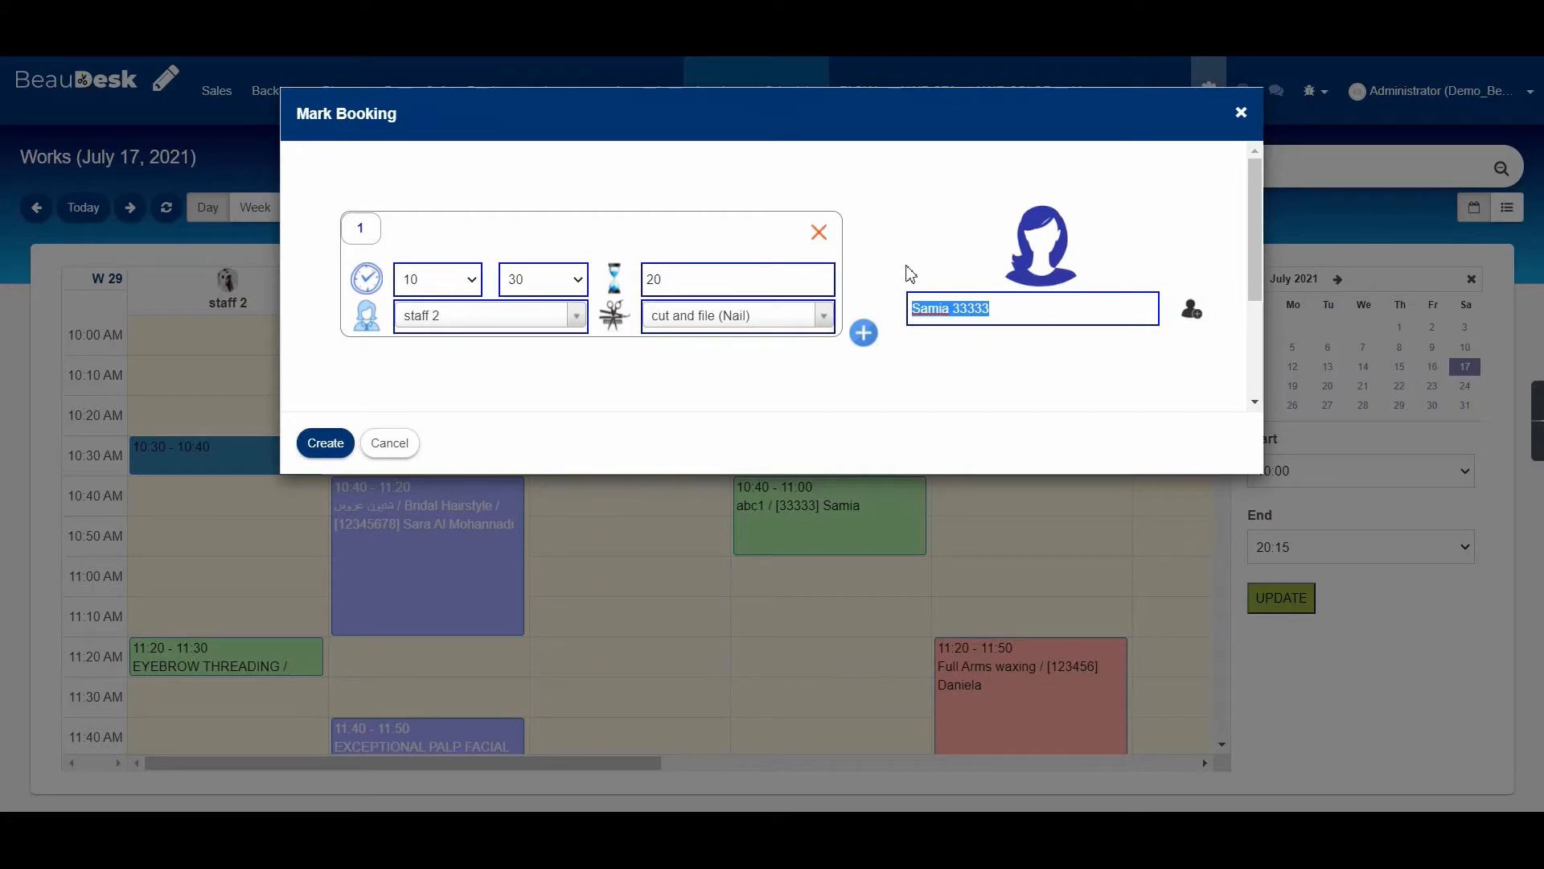
key("BackSpace")
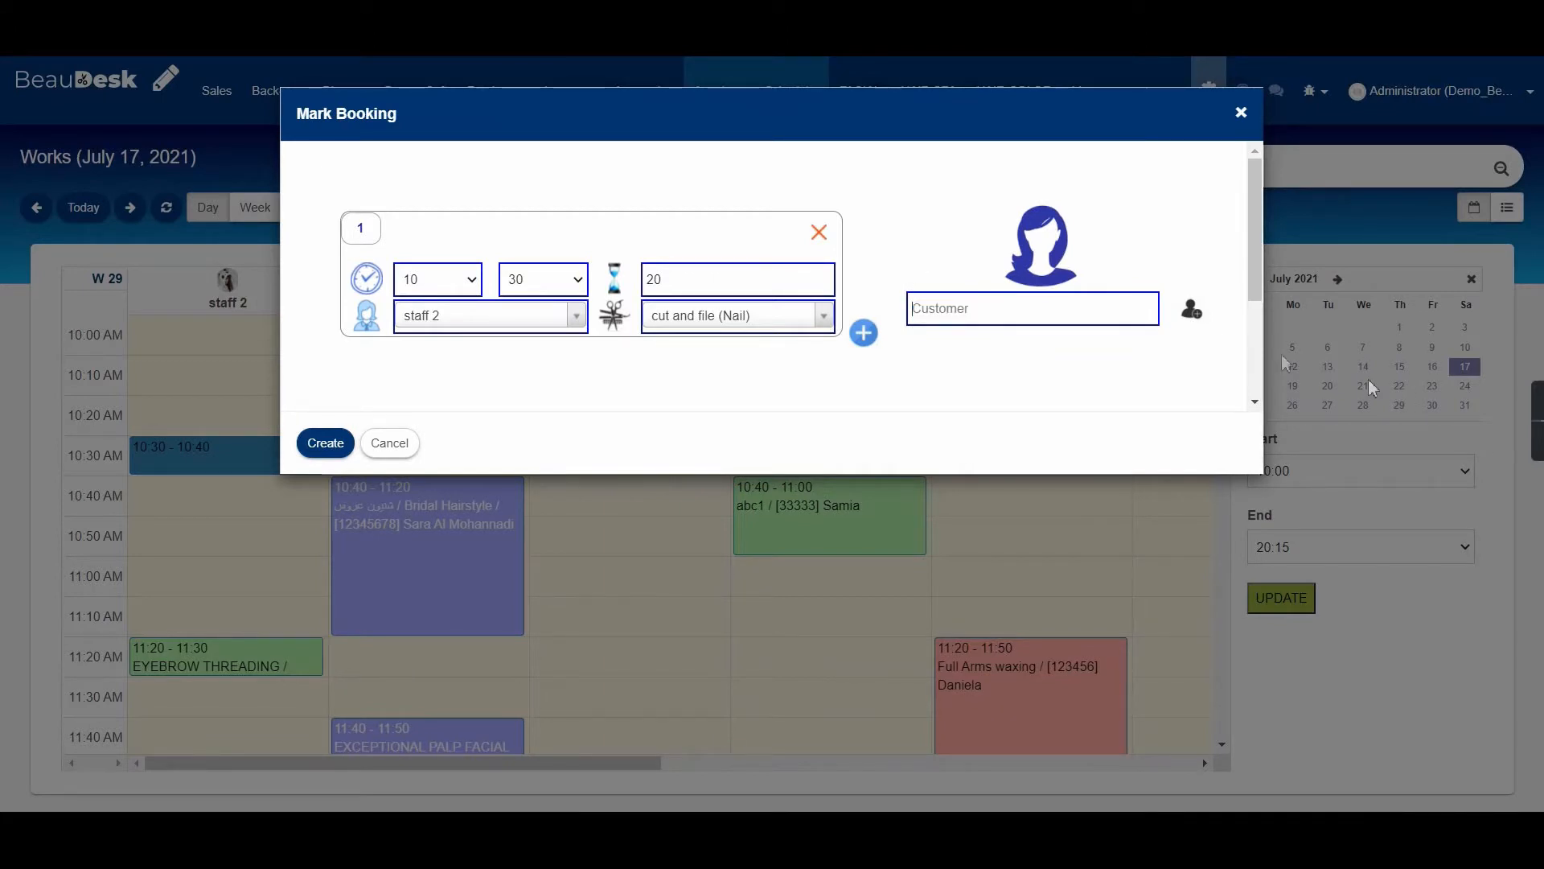
Switch to new-customer entry and type the customer's name and contact details.
left_click(1193, 322)
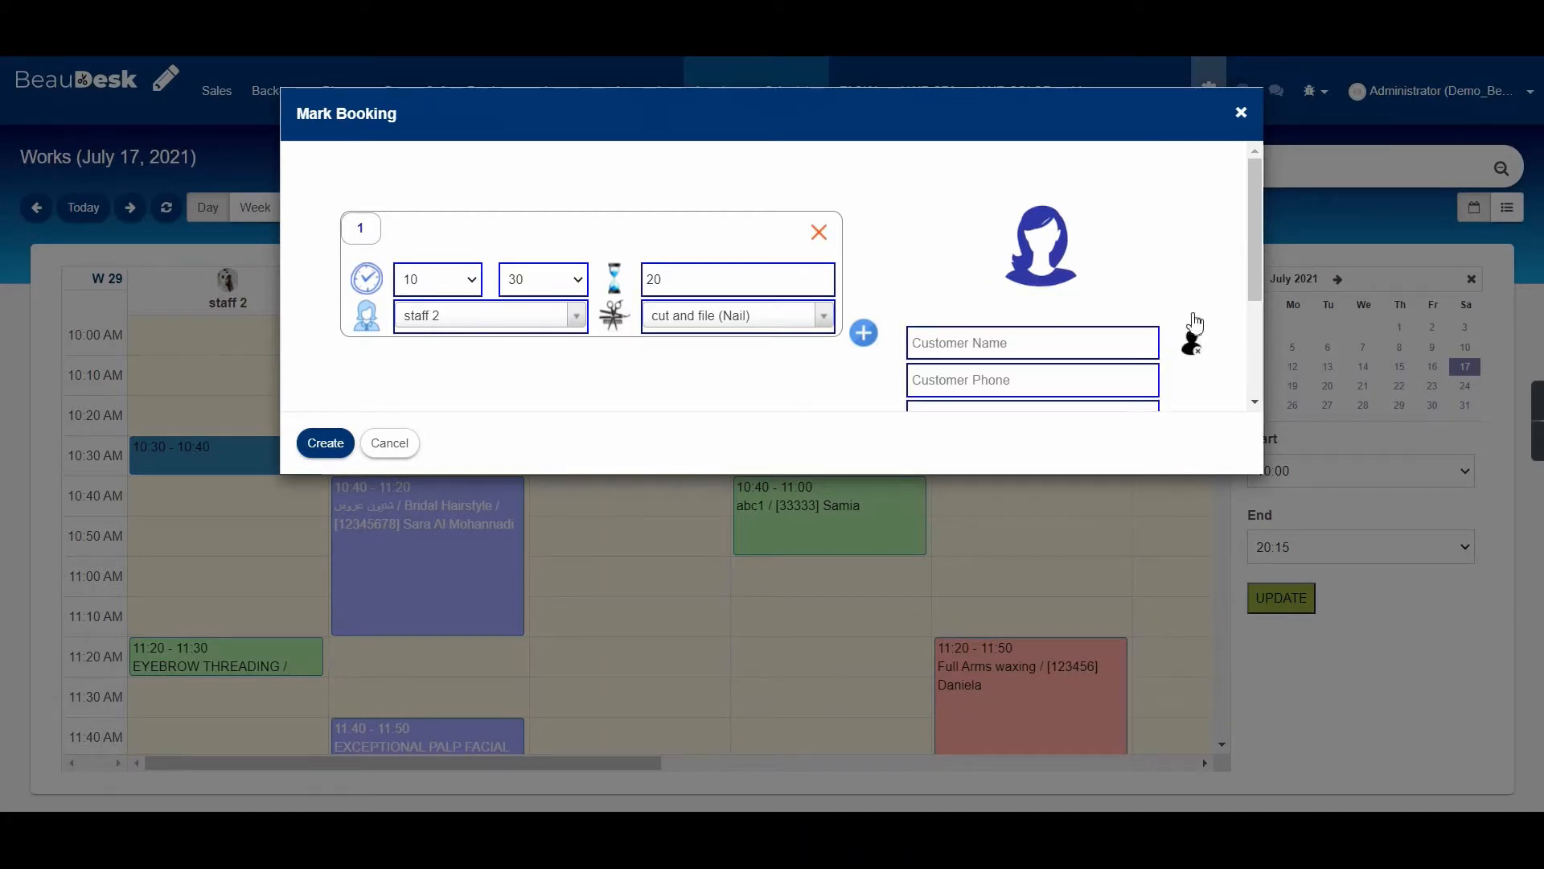
left_click_drag(1256, 240, 1256, 306)
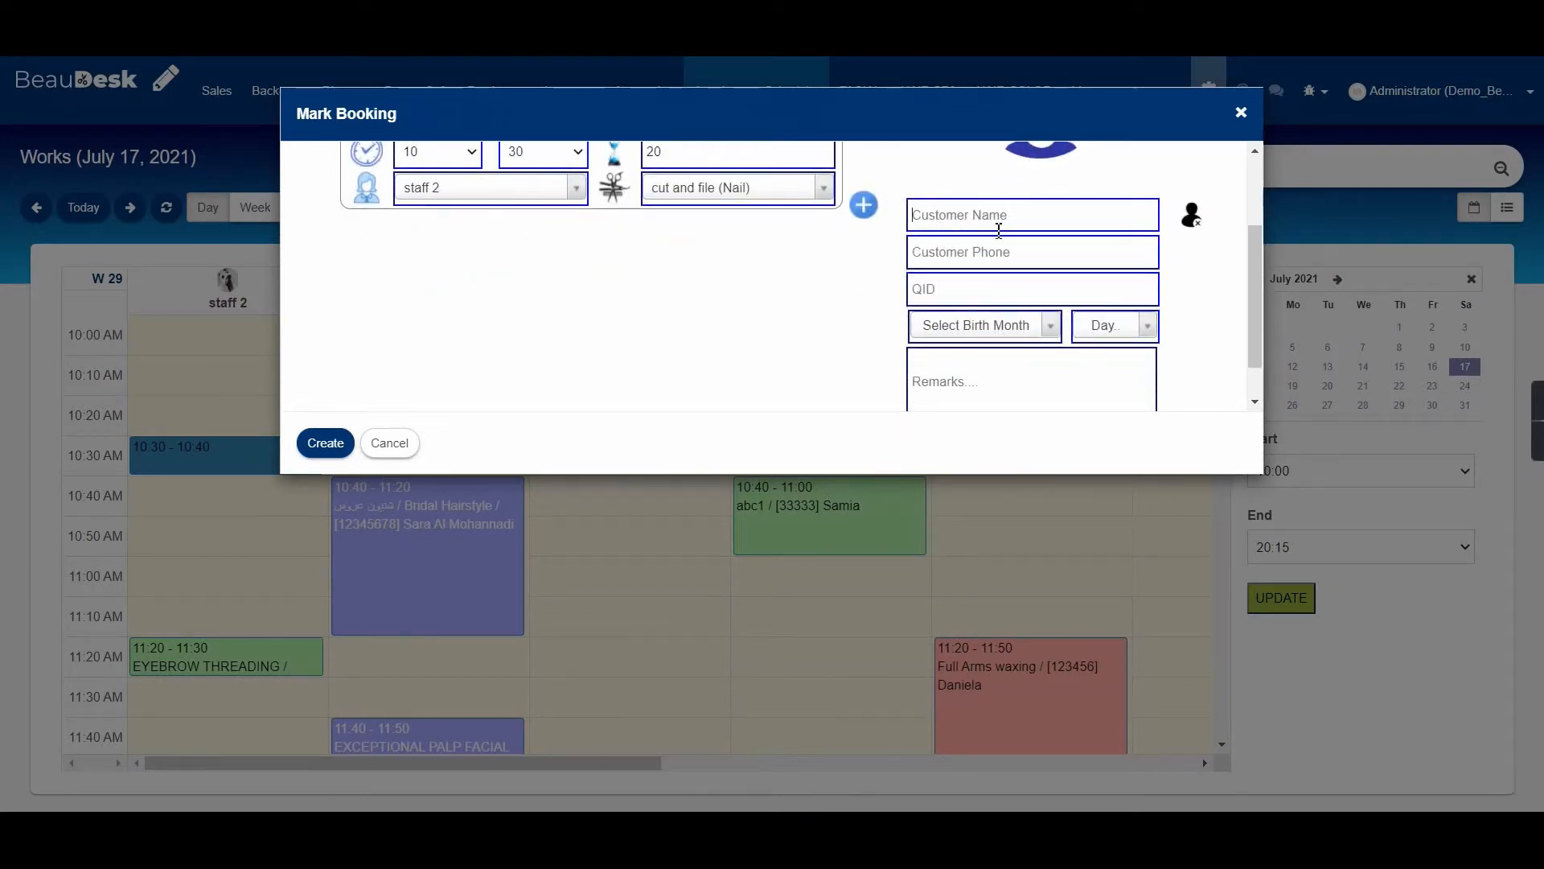
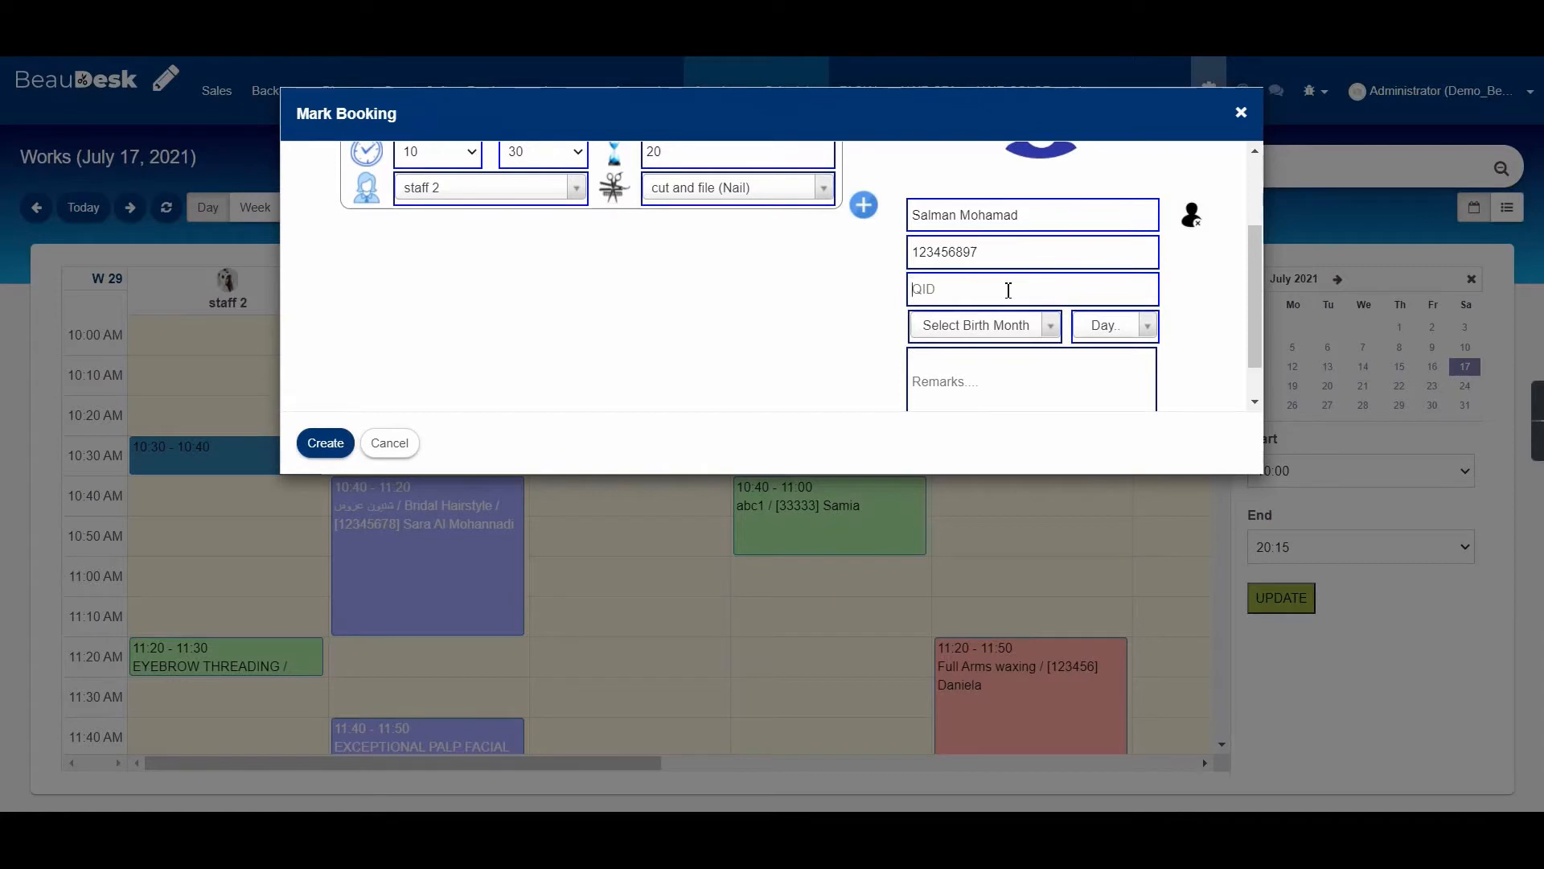
Set the new customer's birthday to February 4.
left_click(1011, 324)
left_click(997, 439)
left_click(1117, 329)
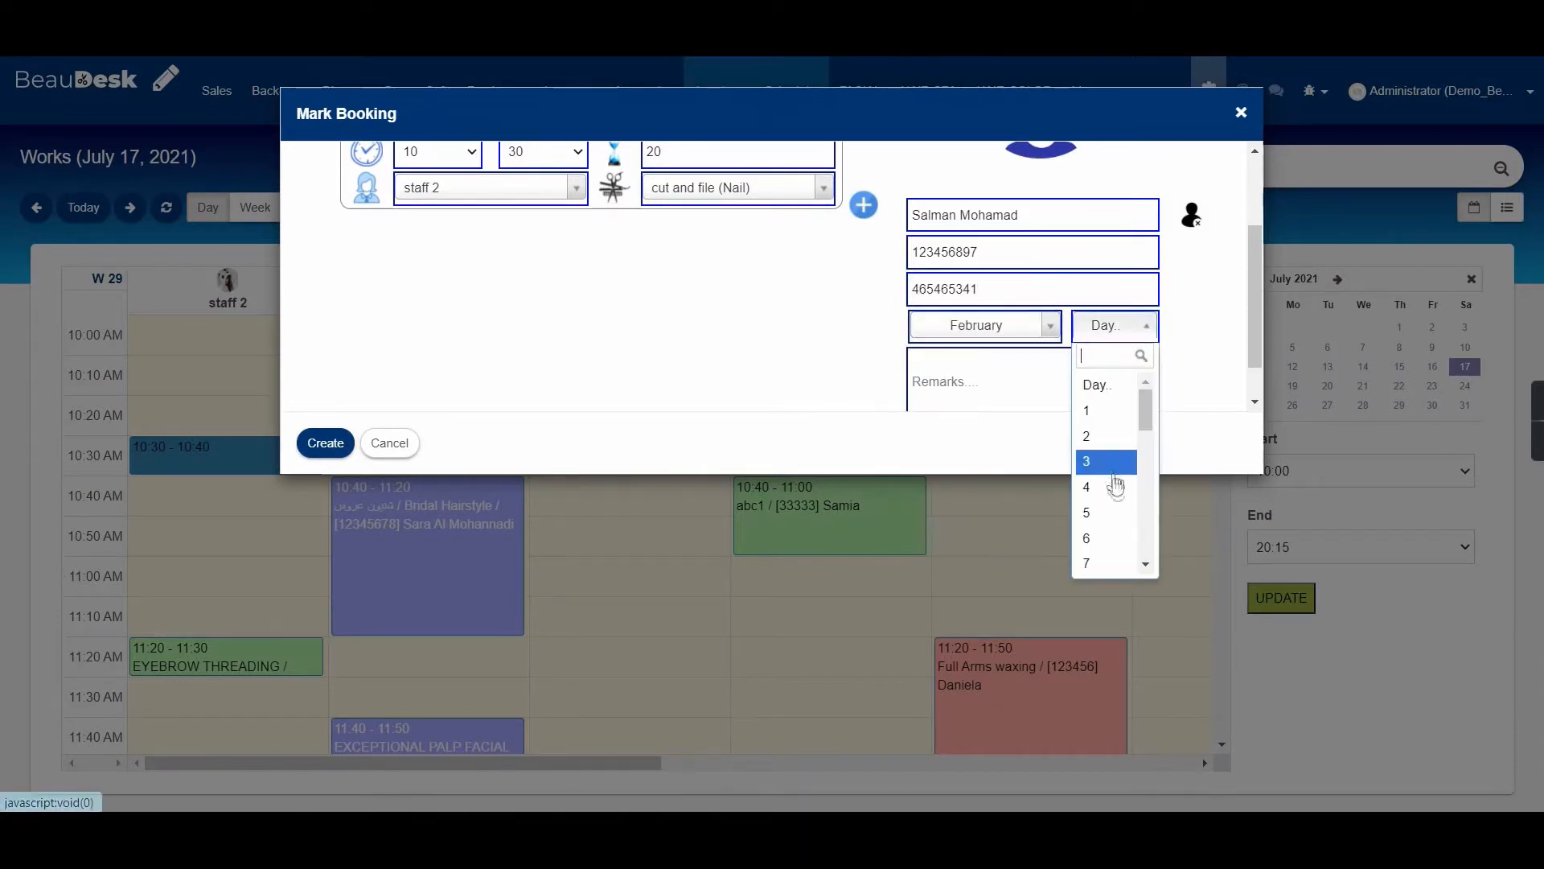
left_click(1115, 483)
scroll(608, 232, "down", 1)
scroll(614, 227, "up", 2)
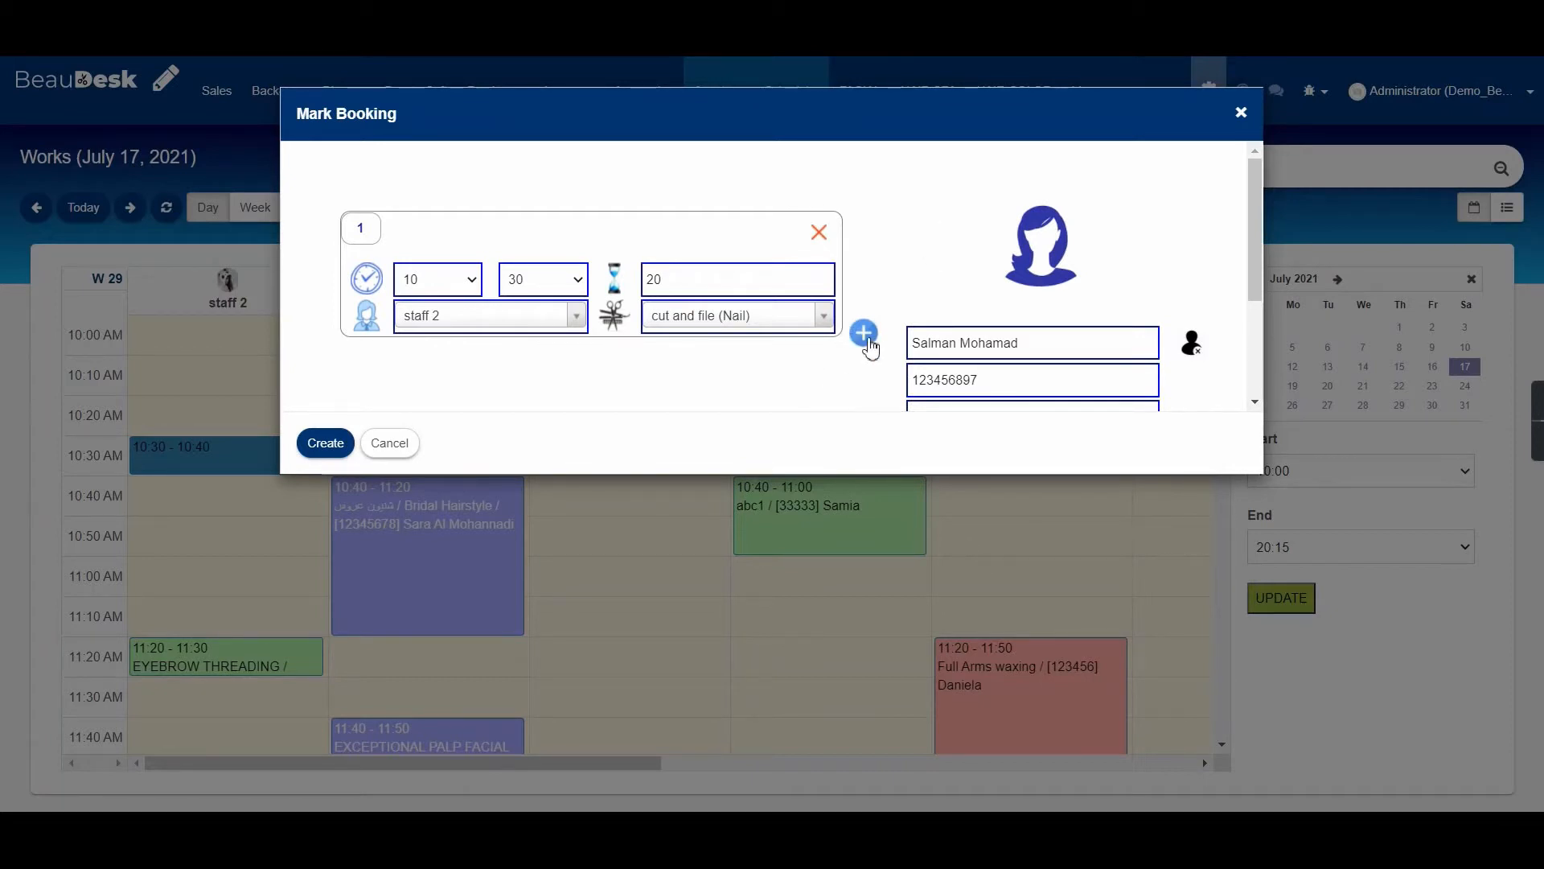
Add a second service line for full legs waxing, then delete it.
left_click(865, 346)
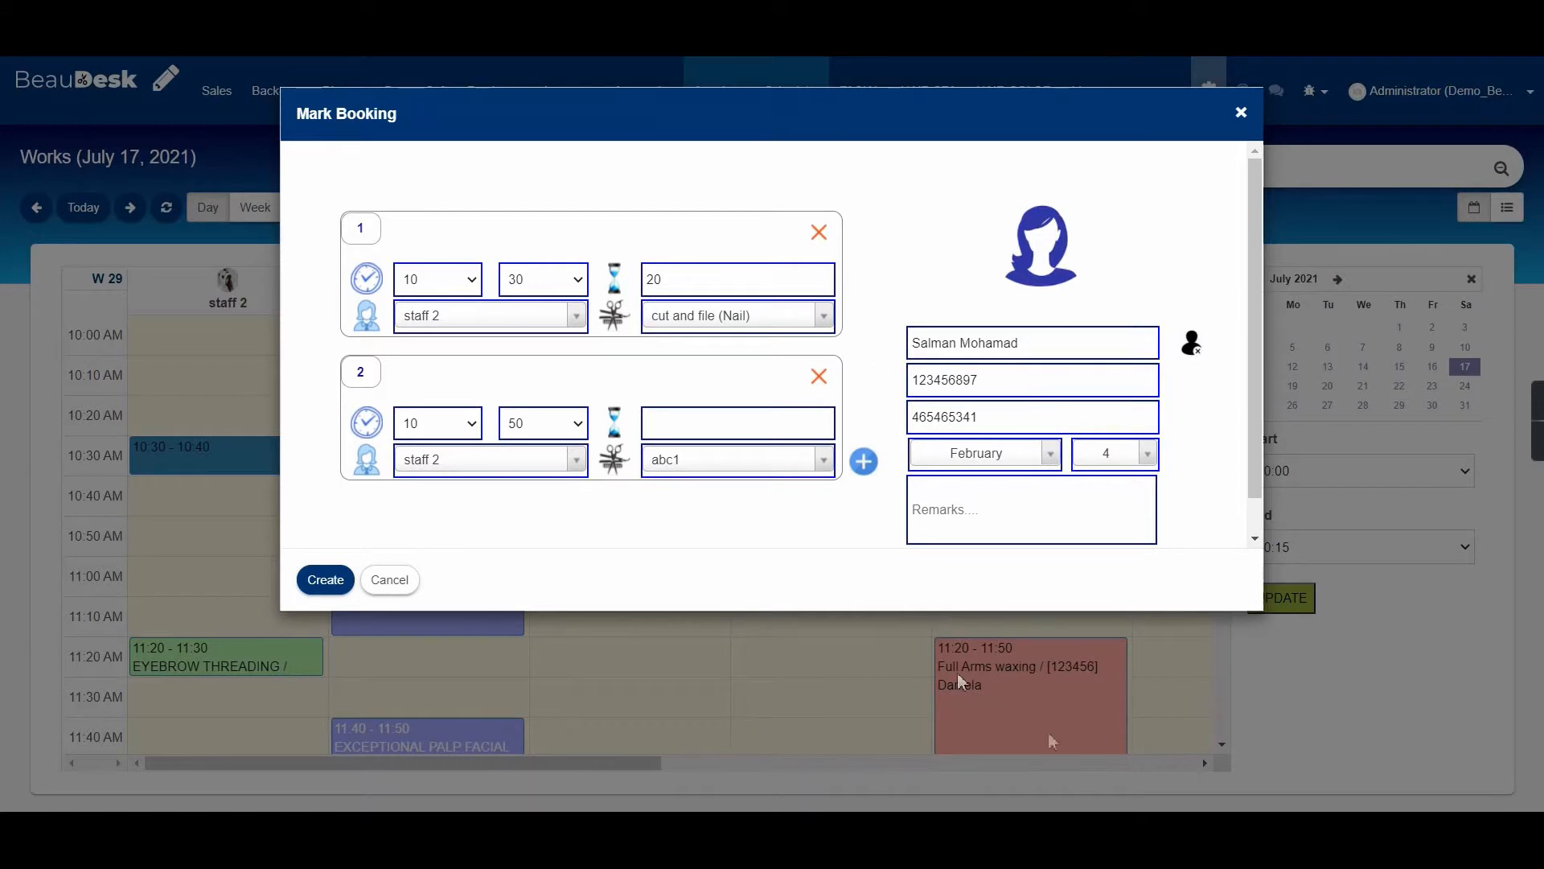
left_click(822, 460)
scroll(674, 626, "down", 10)
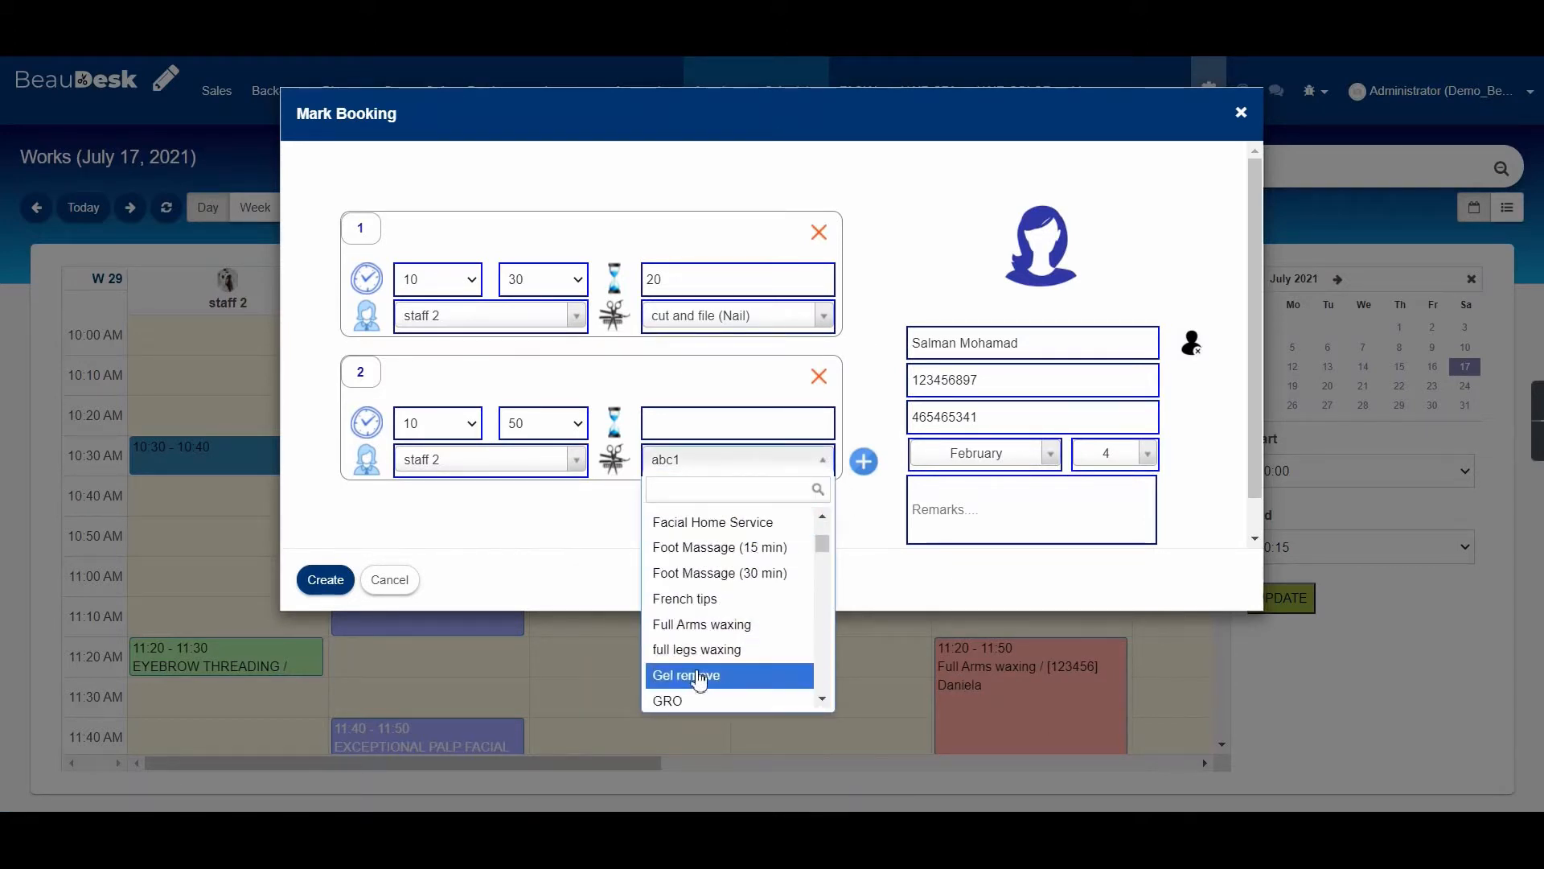
left_click(700, 649)
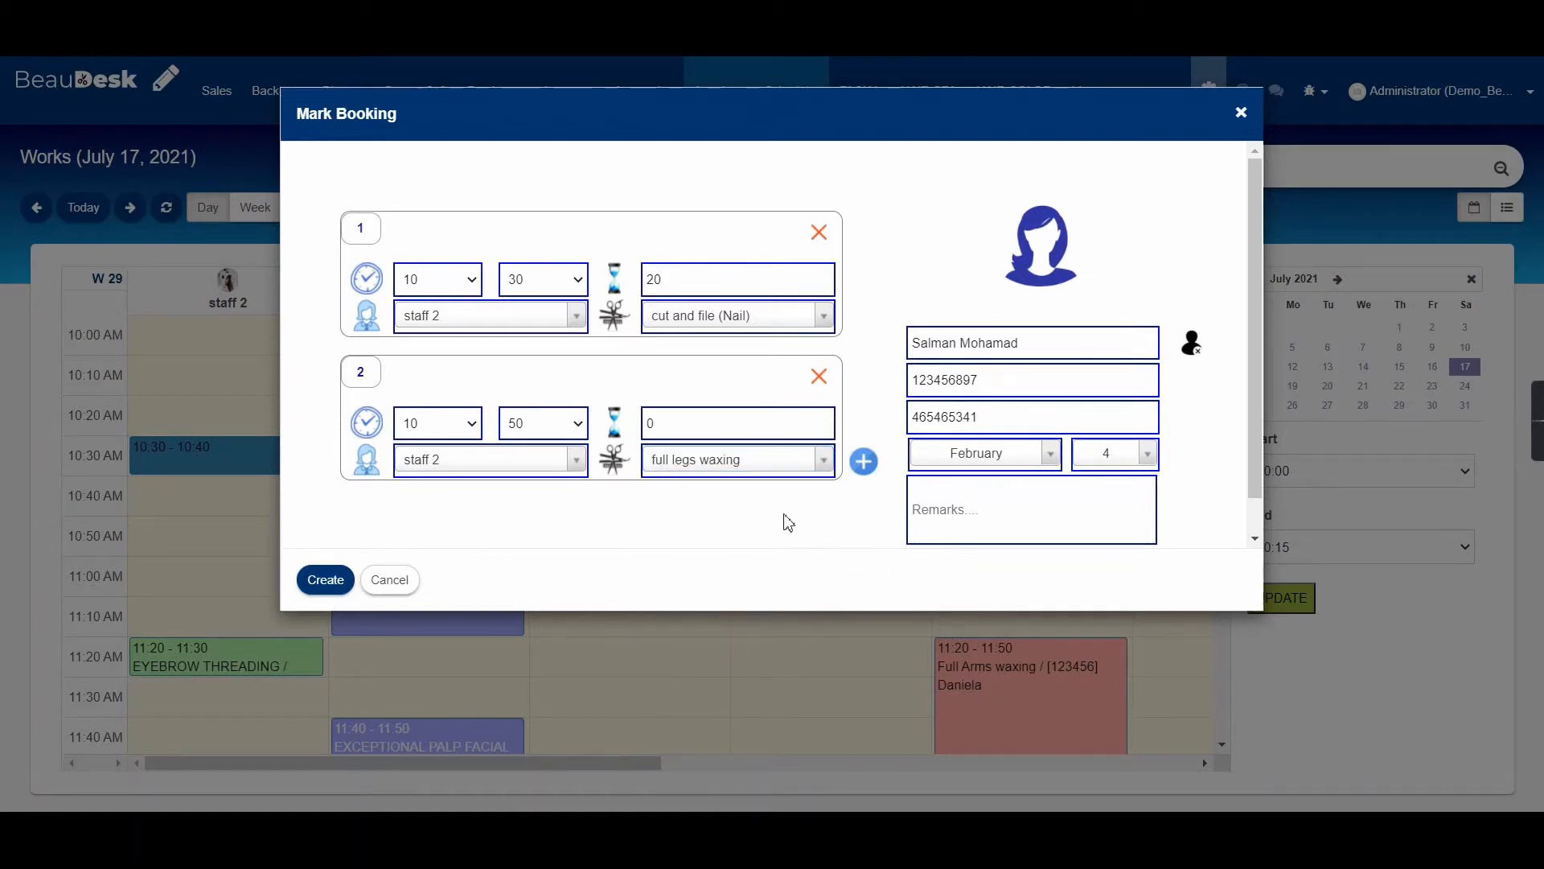
left_click(819, 378)
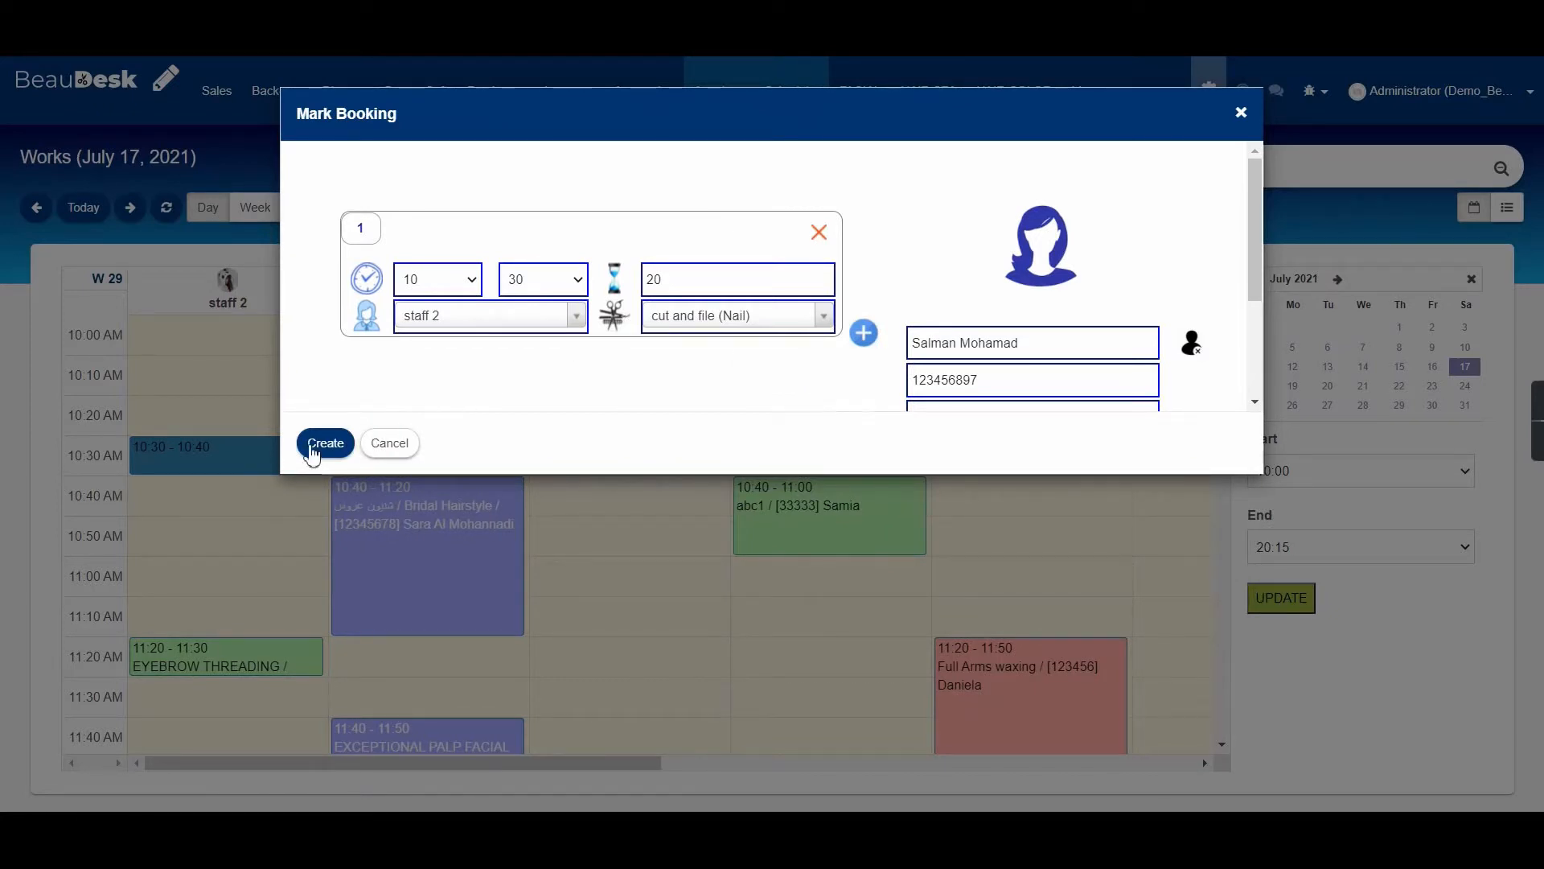
Save the booking and open the new 10:30–10:50 entry in staff 2's column.
left_click(328, 449)
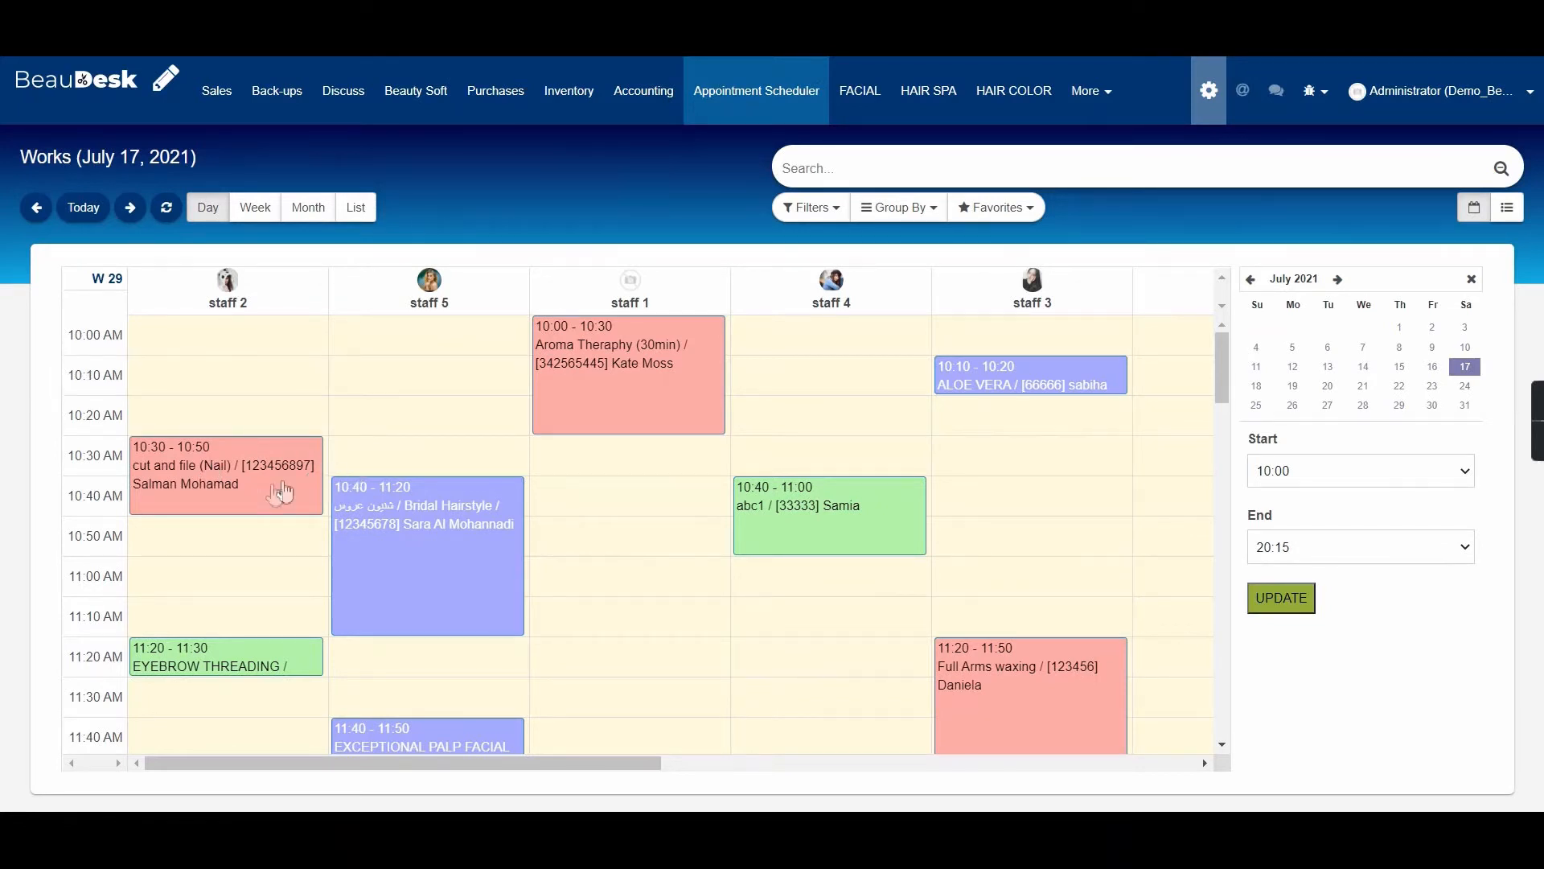
left_click(227, 487)
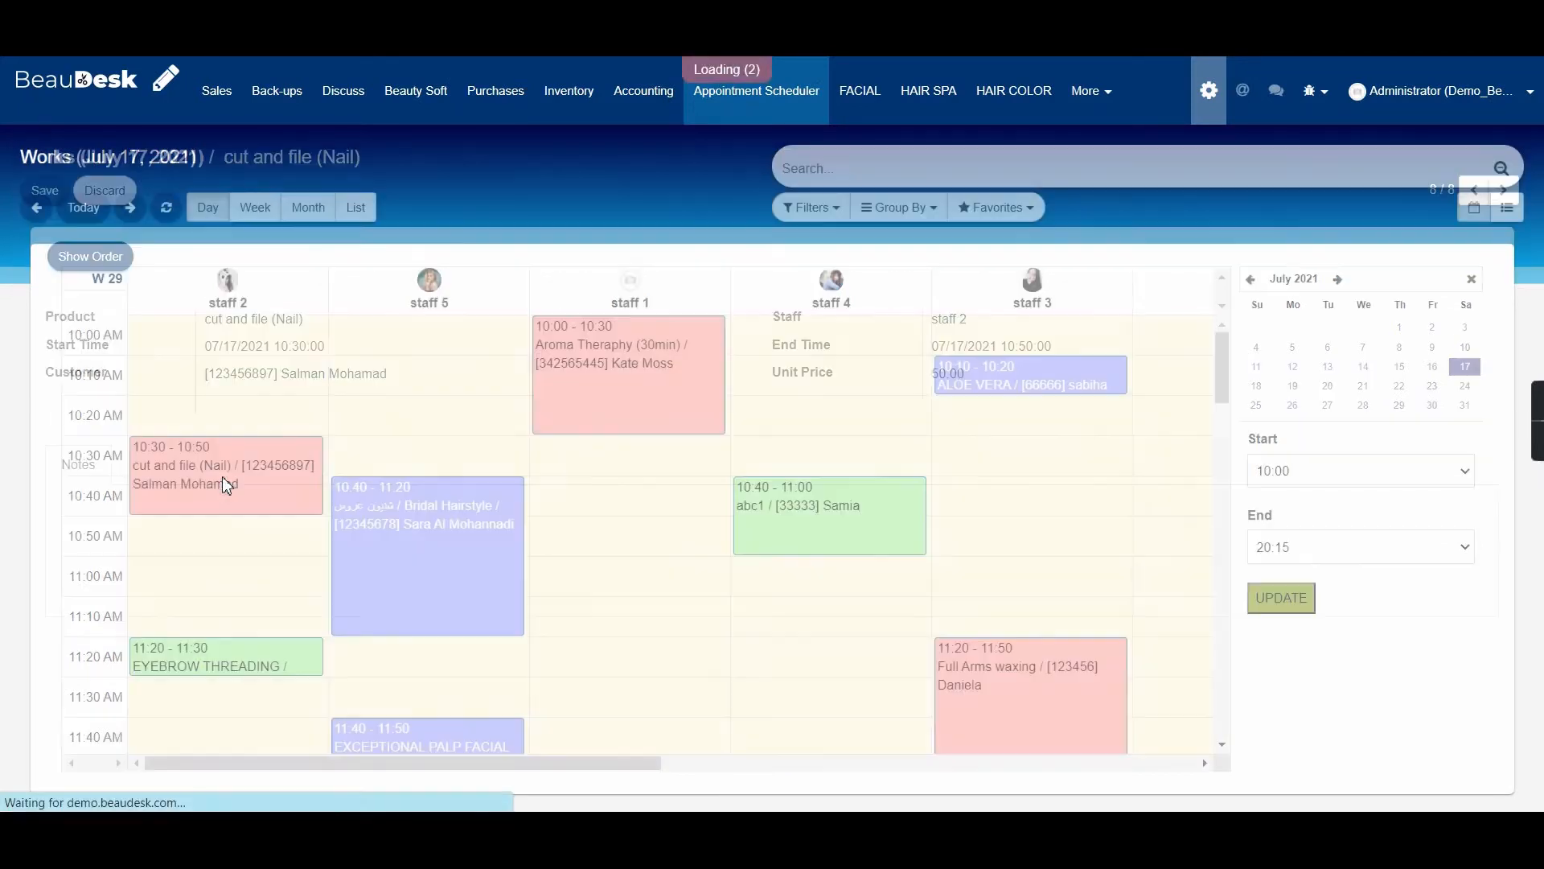
Open order Main/0294 behind the appointment and look over its details.
left_click(49, 257)
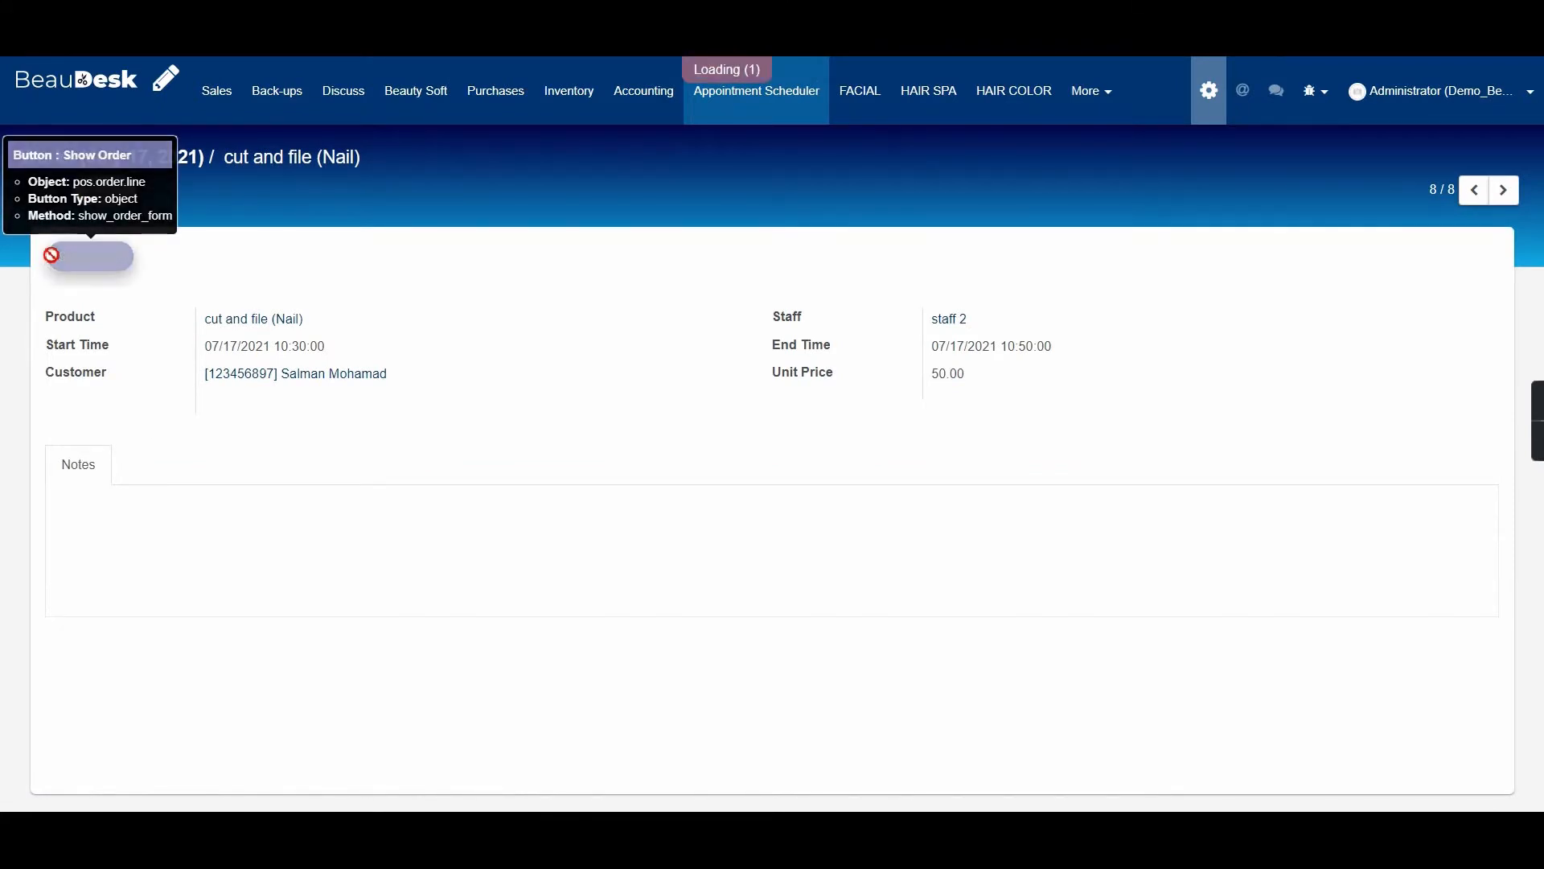
scroll(654, 431, "down", 4)
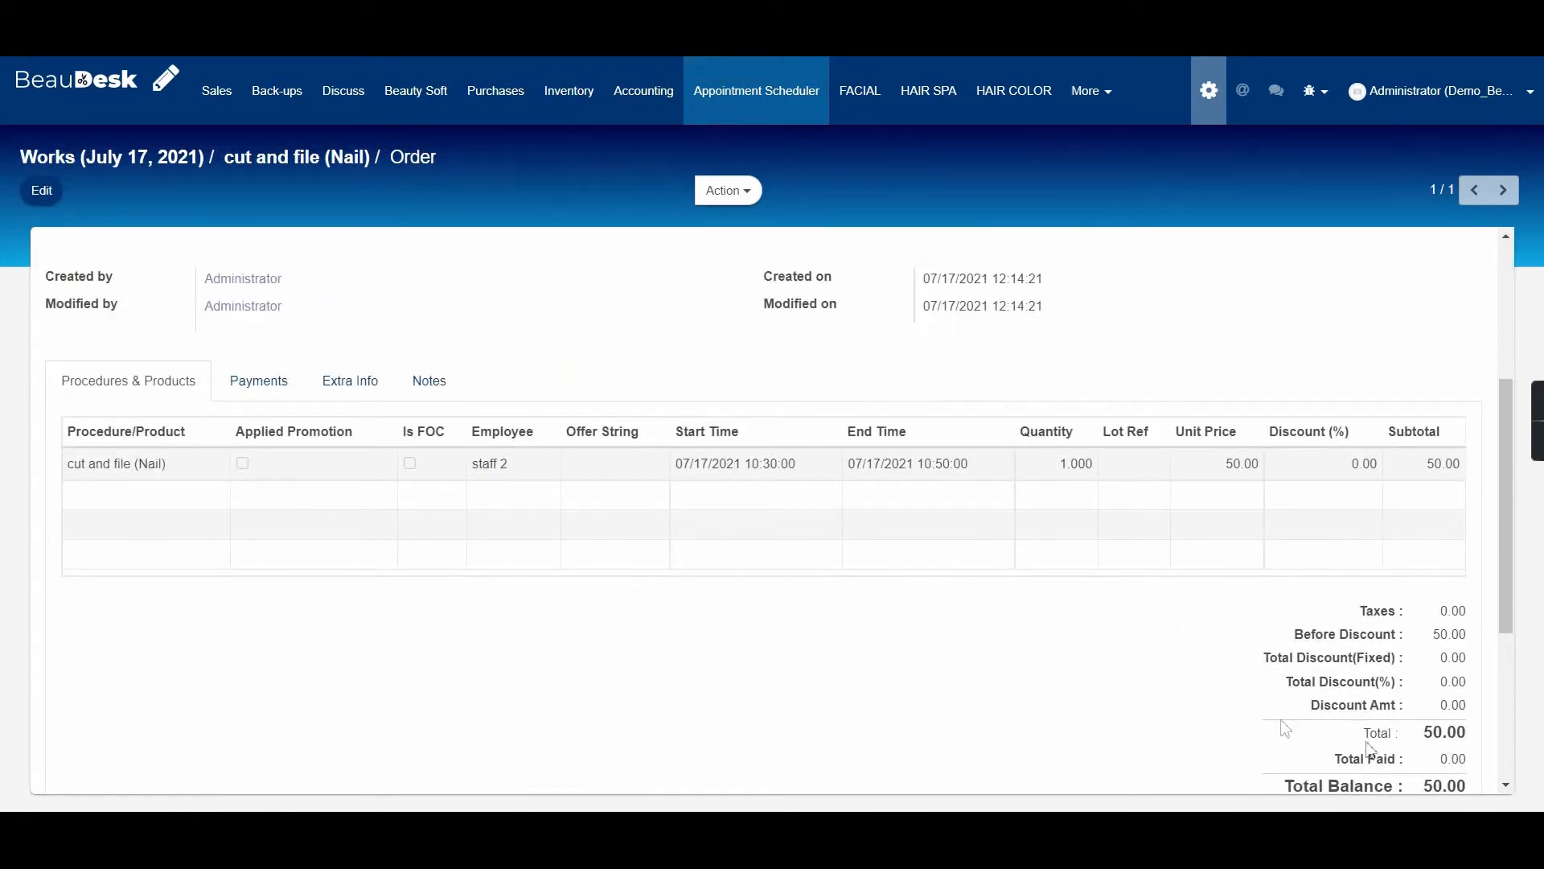
scroll(1370, 749, "down", 3)
left_click_drag(1421, 585, 1446, 585)
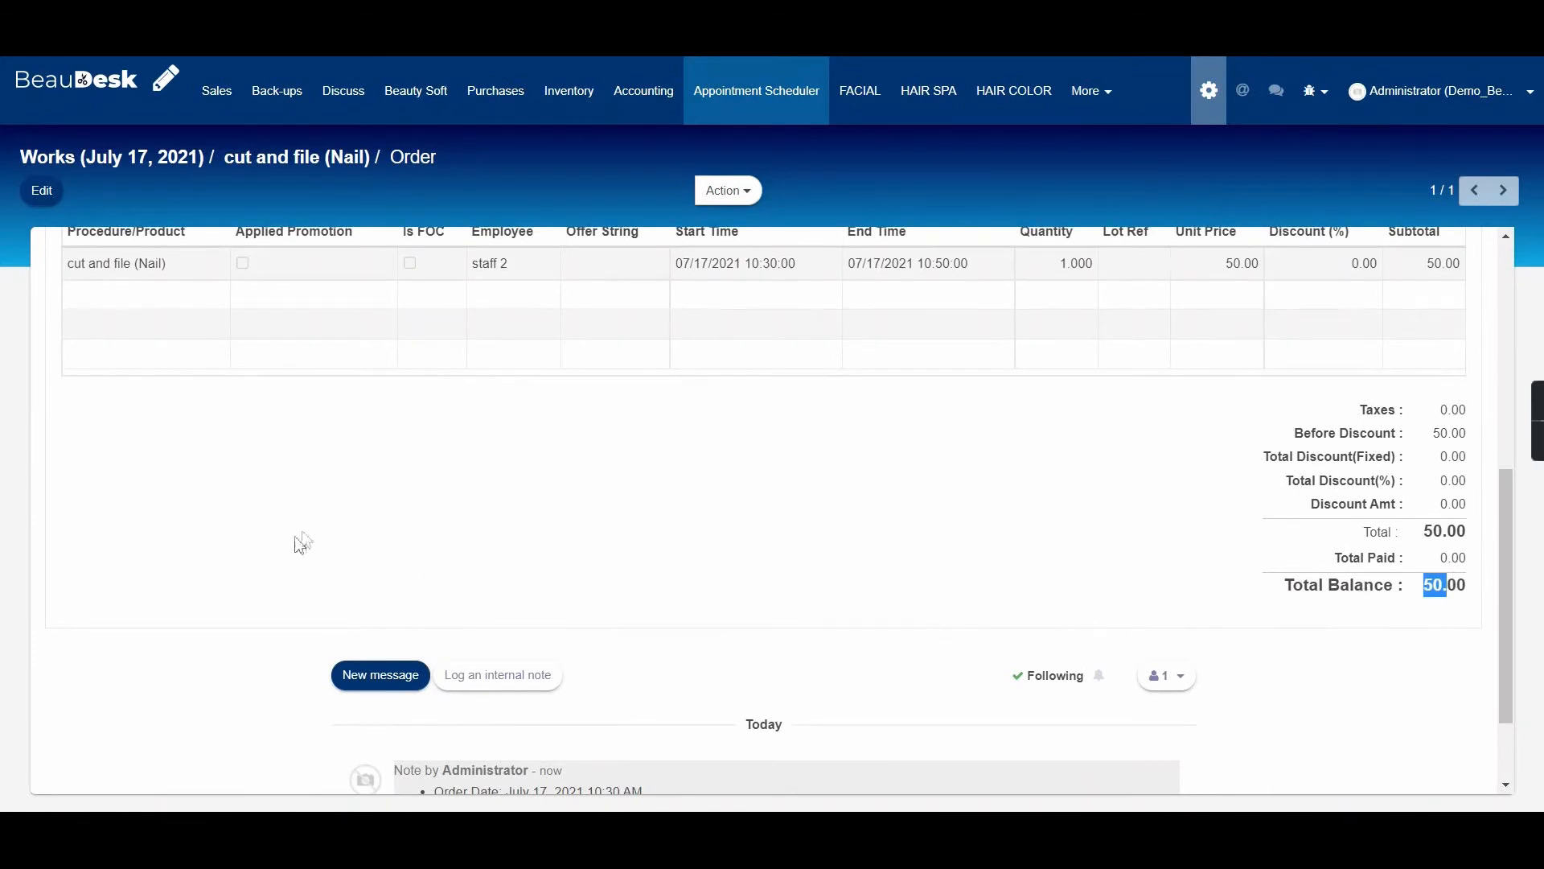
scroll(172, 597, "up", 5)
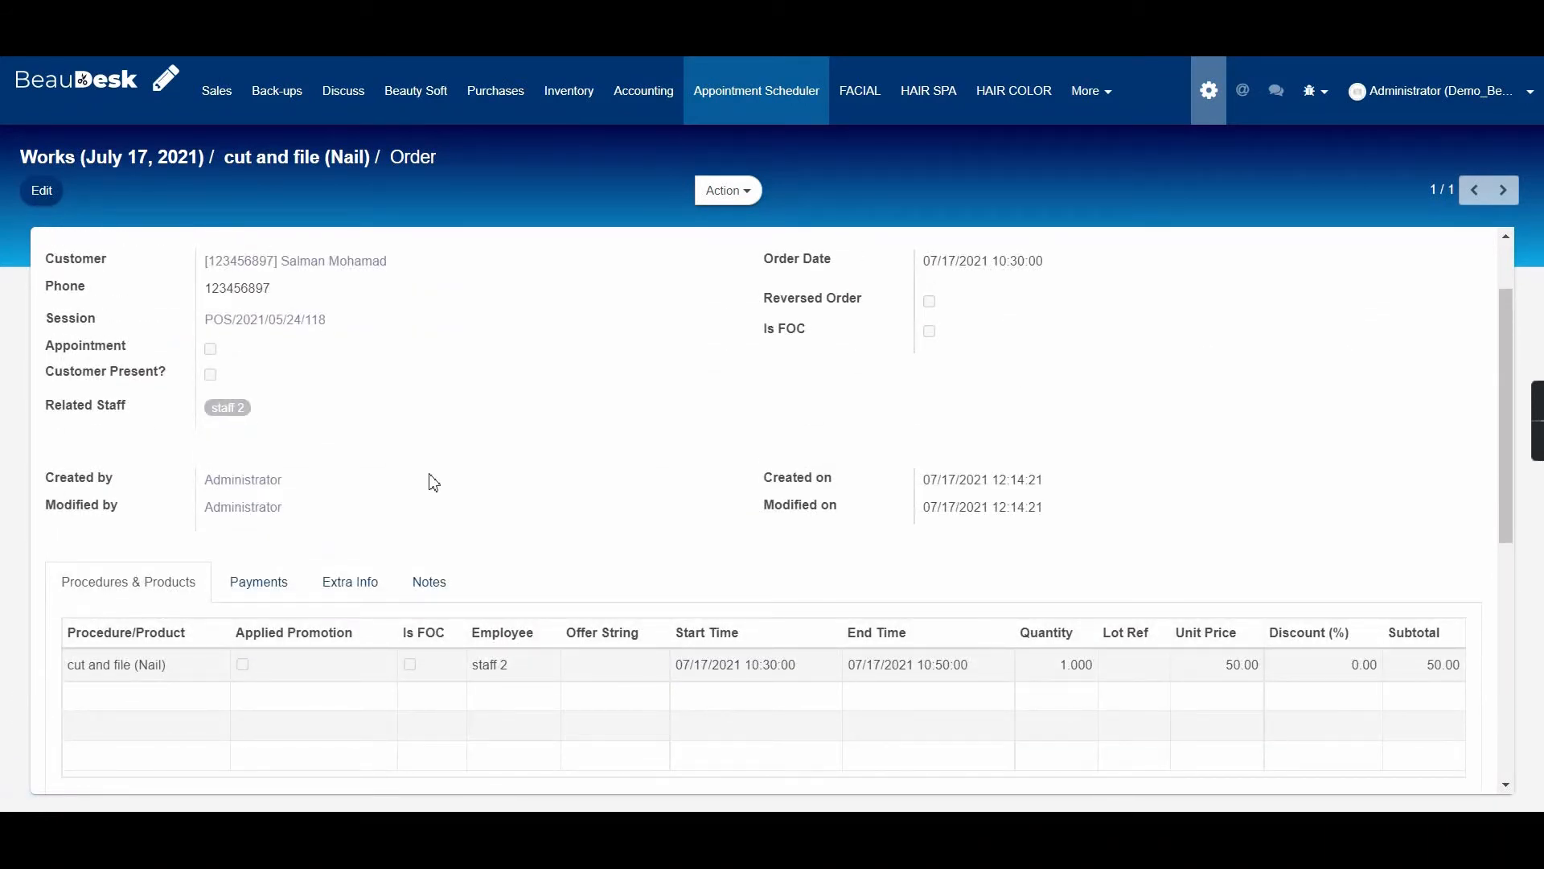
Edit the order, add then discard a test line, and check the customer in.
left_click(50, 193)
scroll(96, 611, "down", 2)
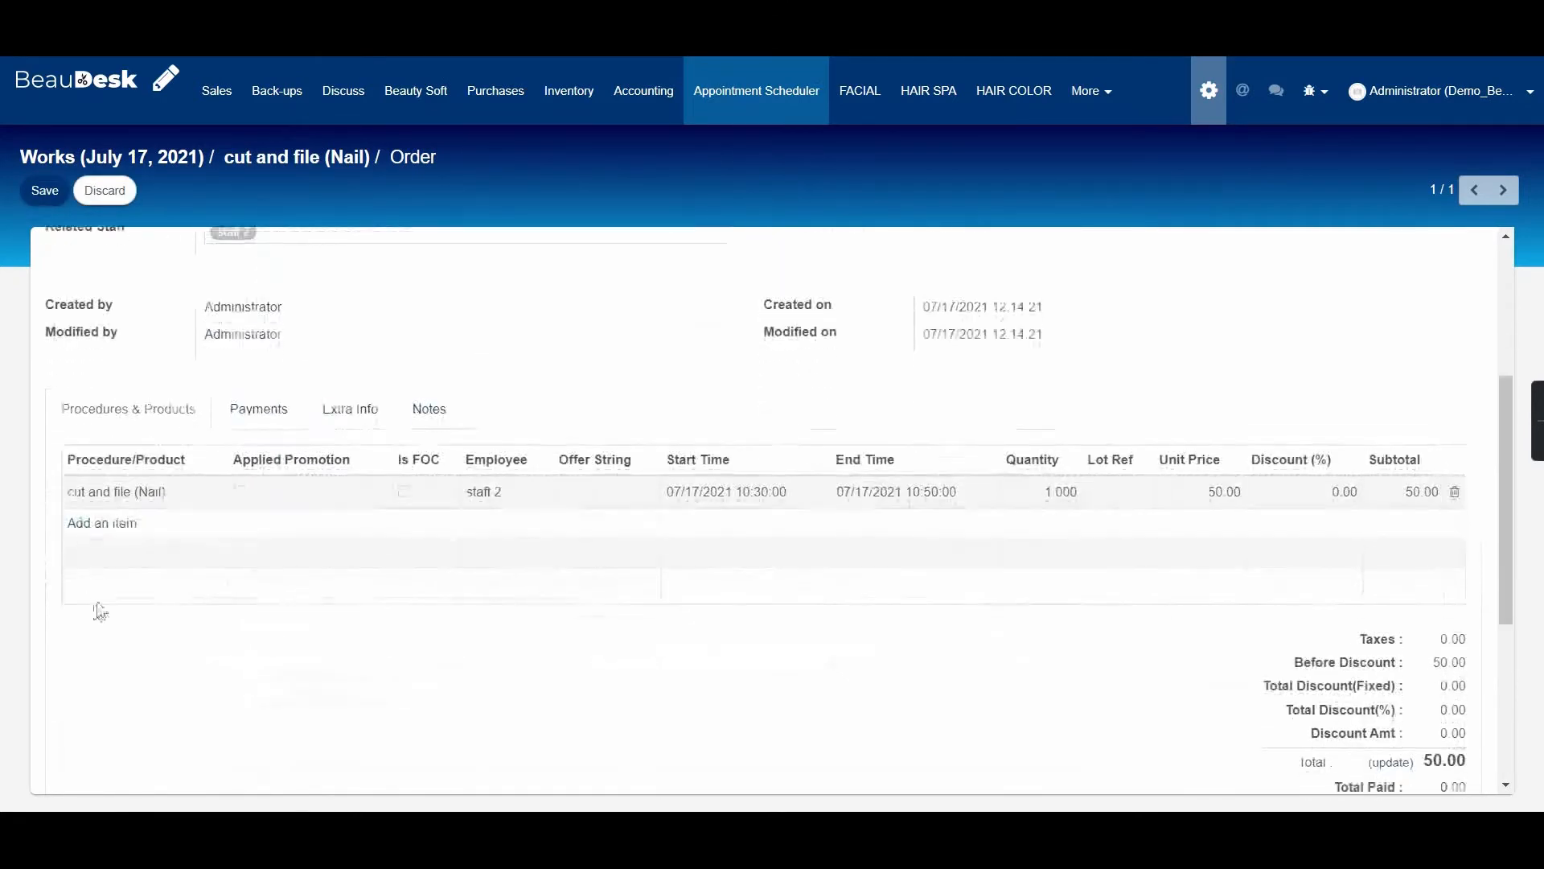
left_click(116, 525)
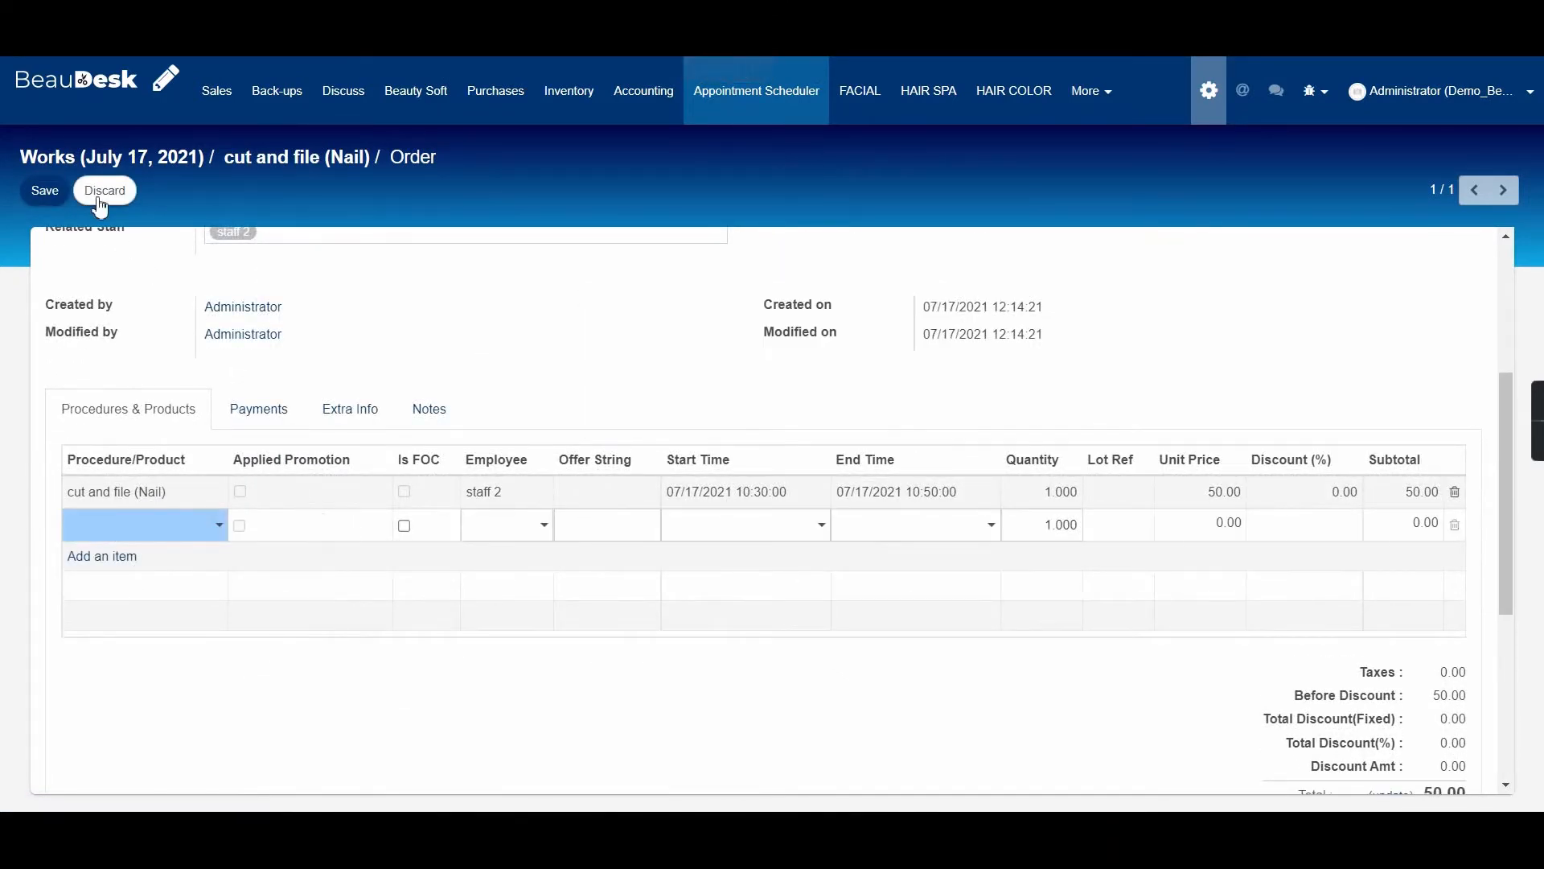
left_click(100, 201)
scroll(279, 514, "up", 2)
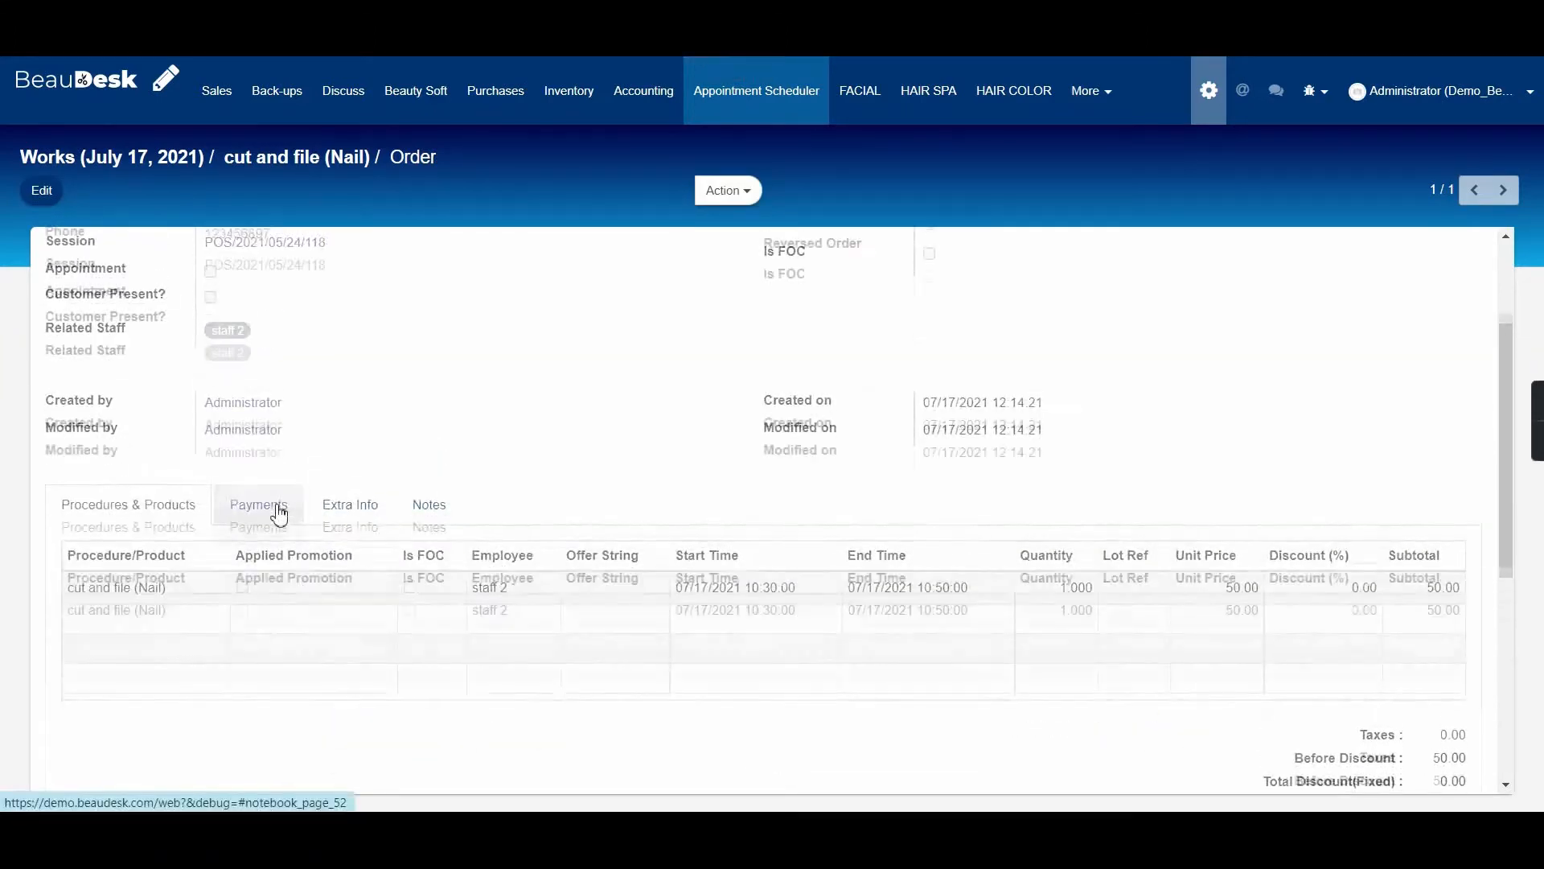
scroll(279, 515, "up", 2)
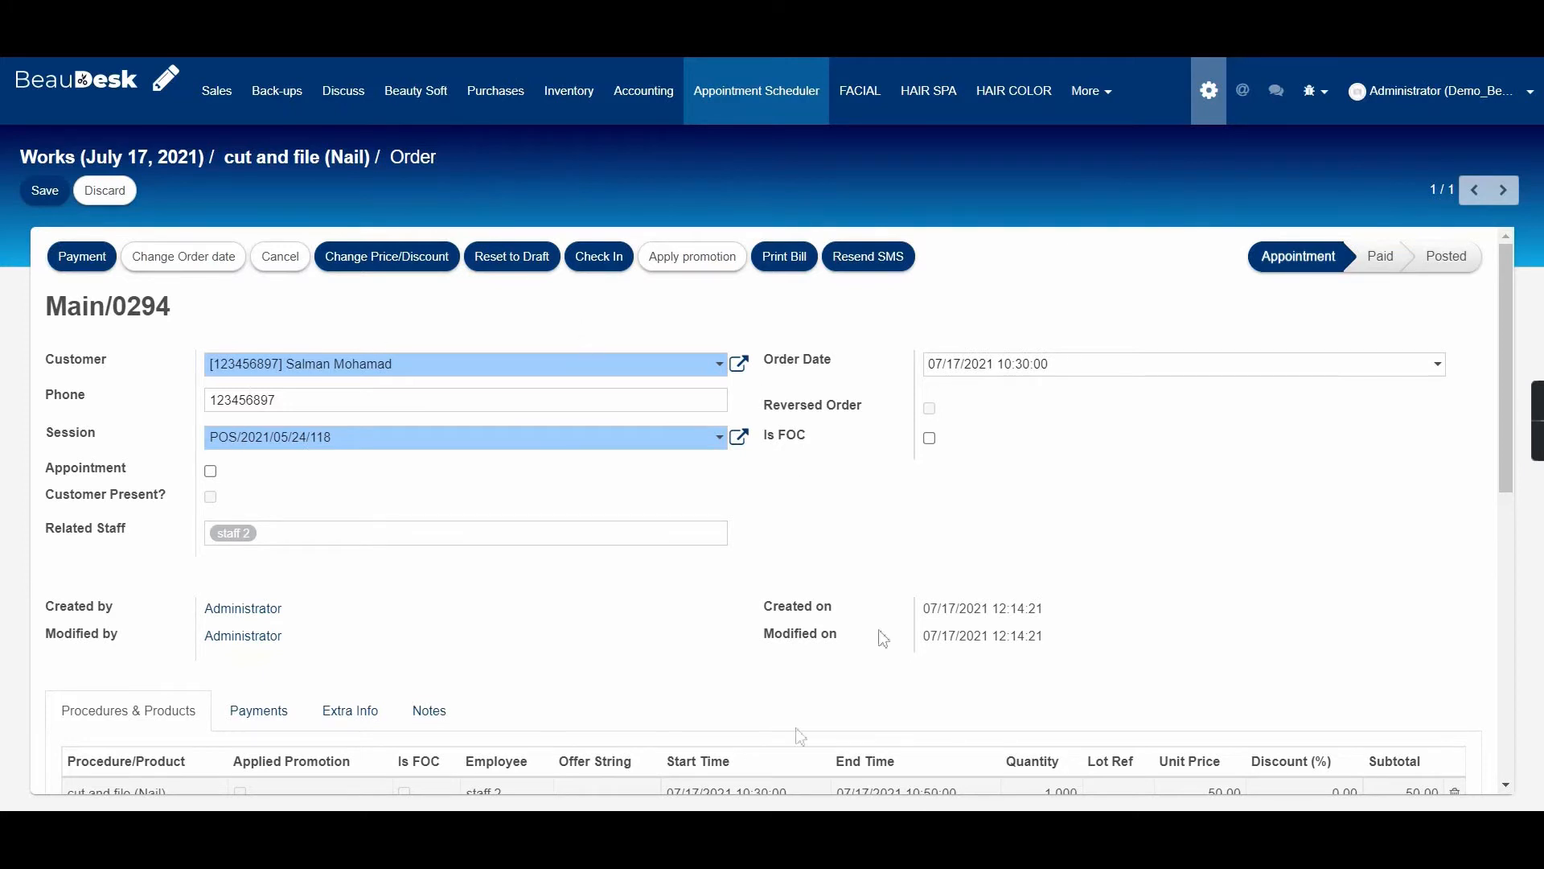
left_click(591, 255)
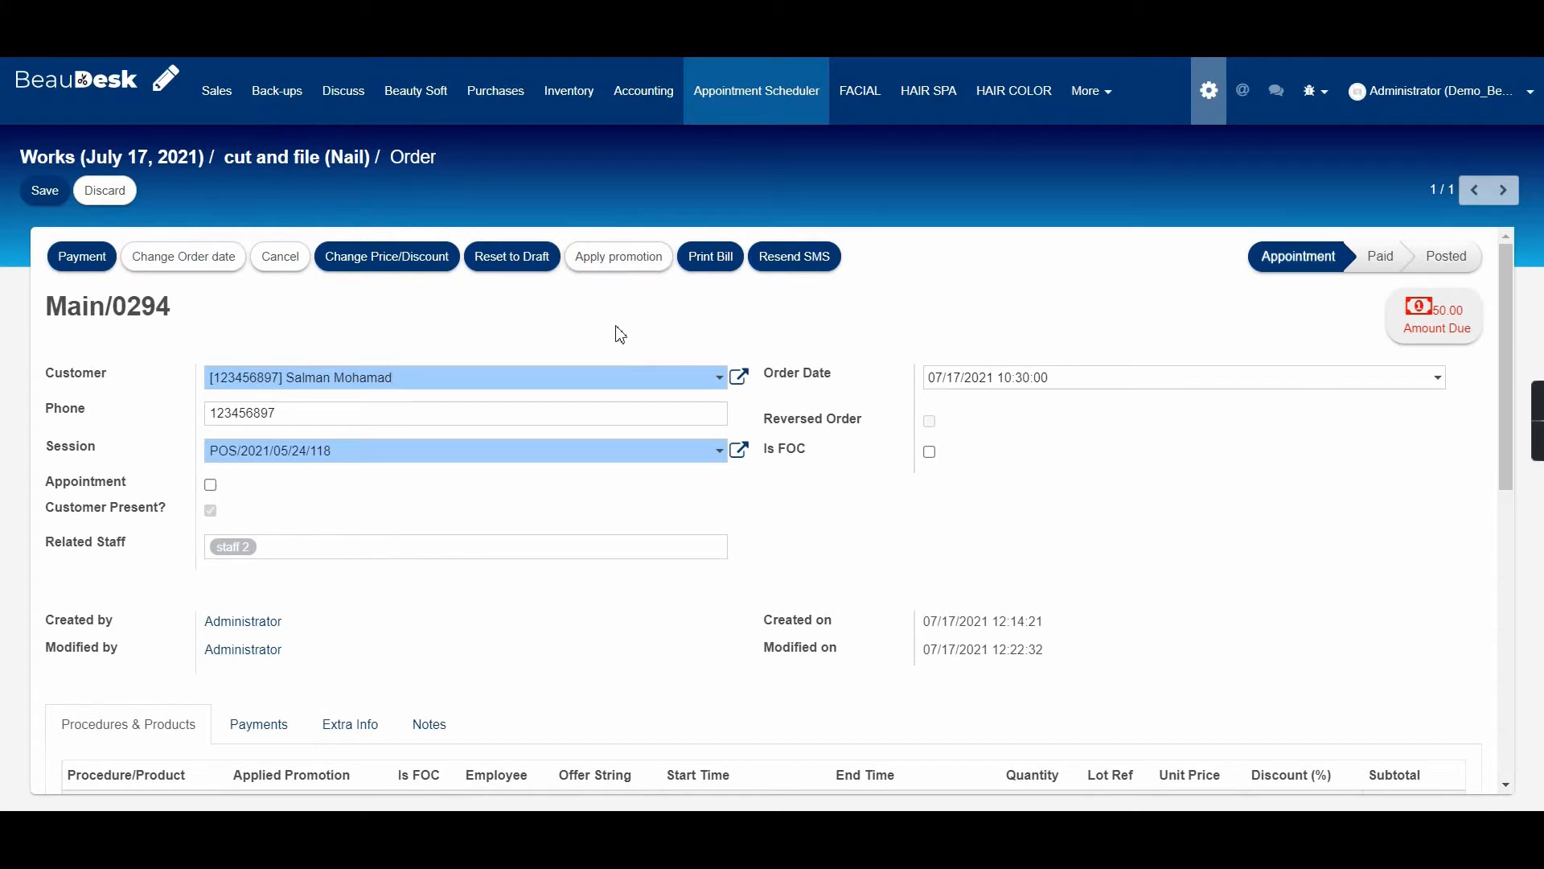
left_click(534, 382)
Record a 50 Card (QAR) payment on order Main/0294, correcting an initial 30 entry.
left_click(79, 258)
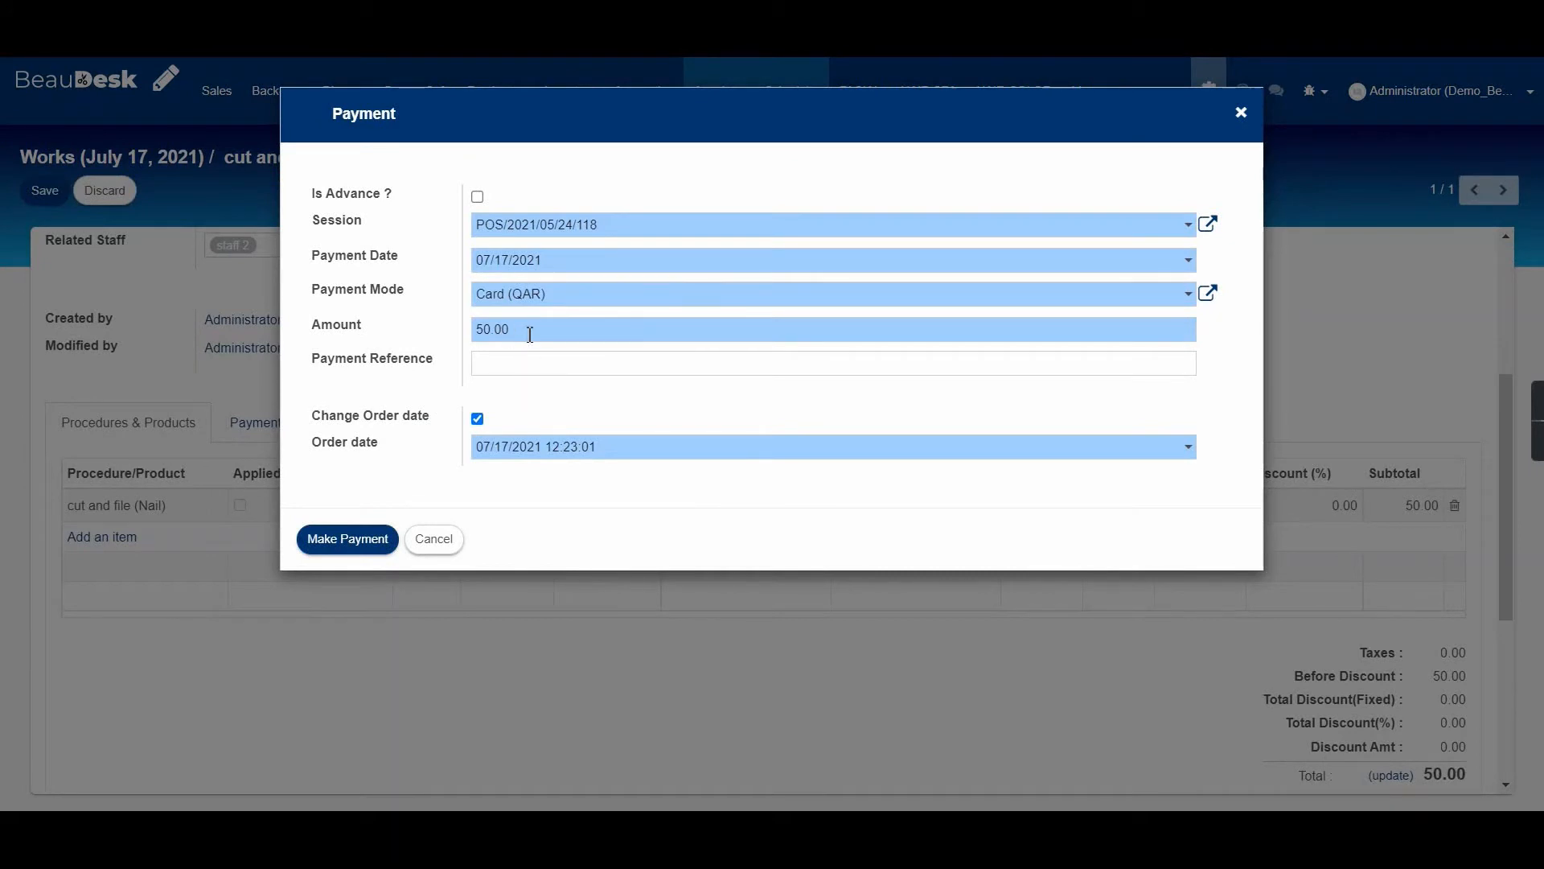
left_click_drag(511, 332, 476, 331)
type("30")
key("ctrl+a")
left_click(506, 310)
double_click(500, 332)
type("50")
left_click(553, 298)
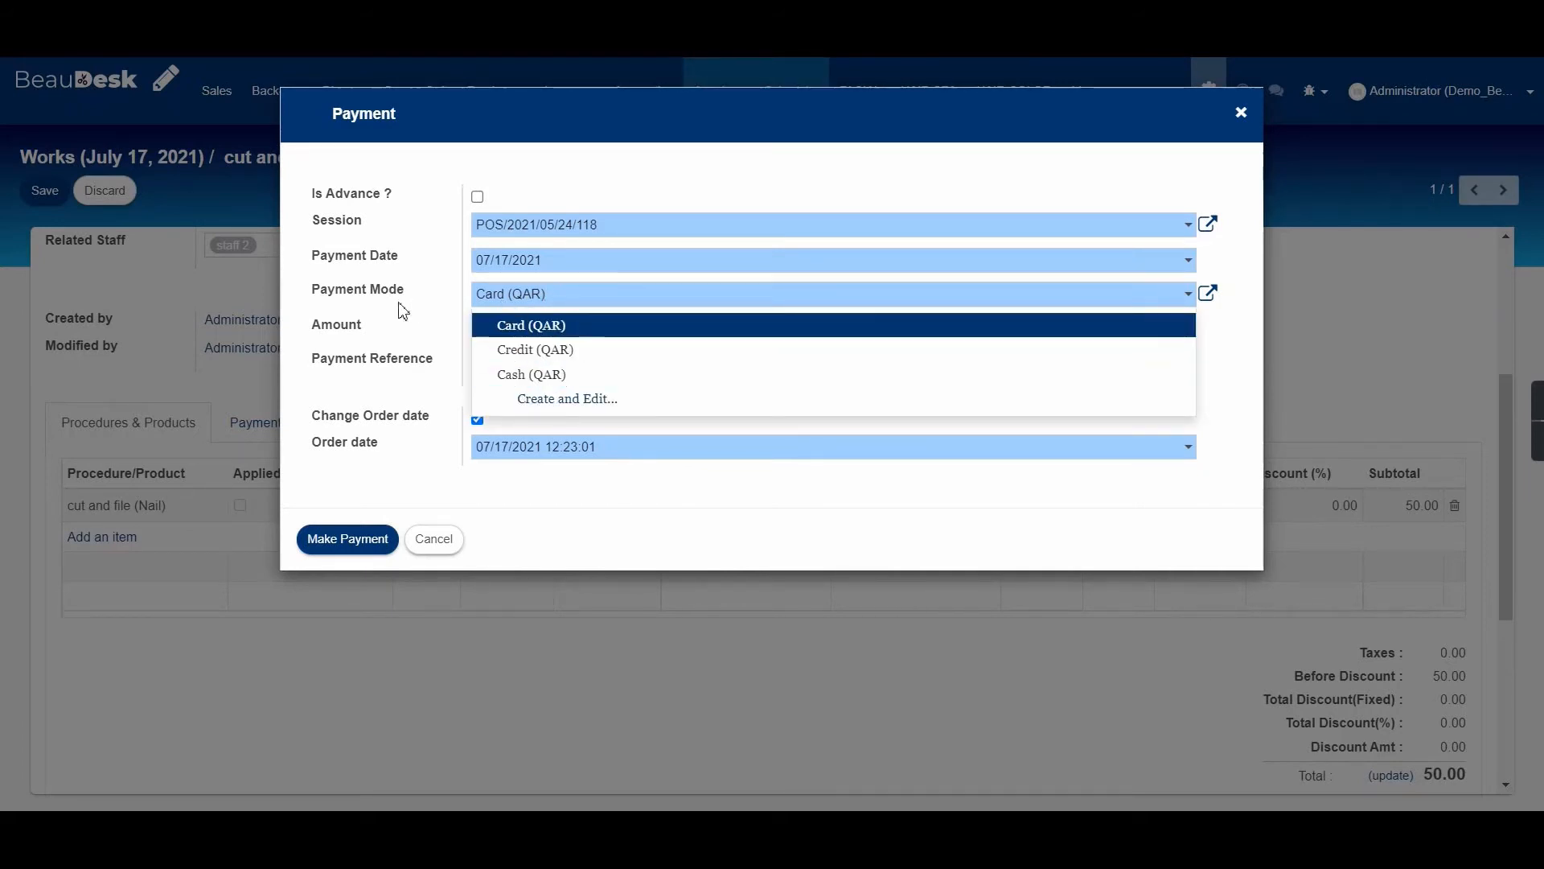
left_click(302, 315)
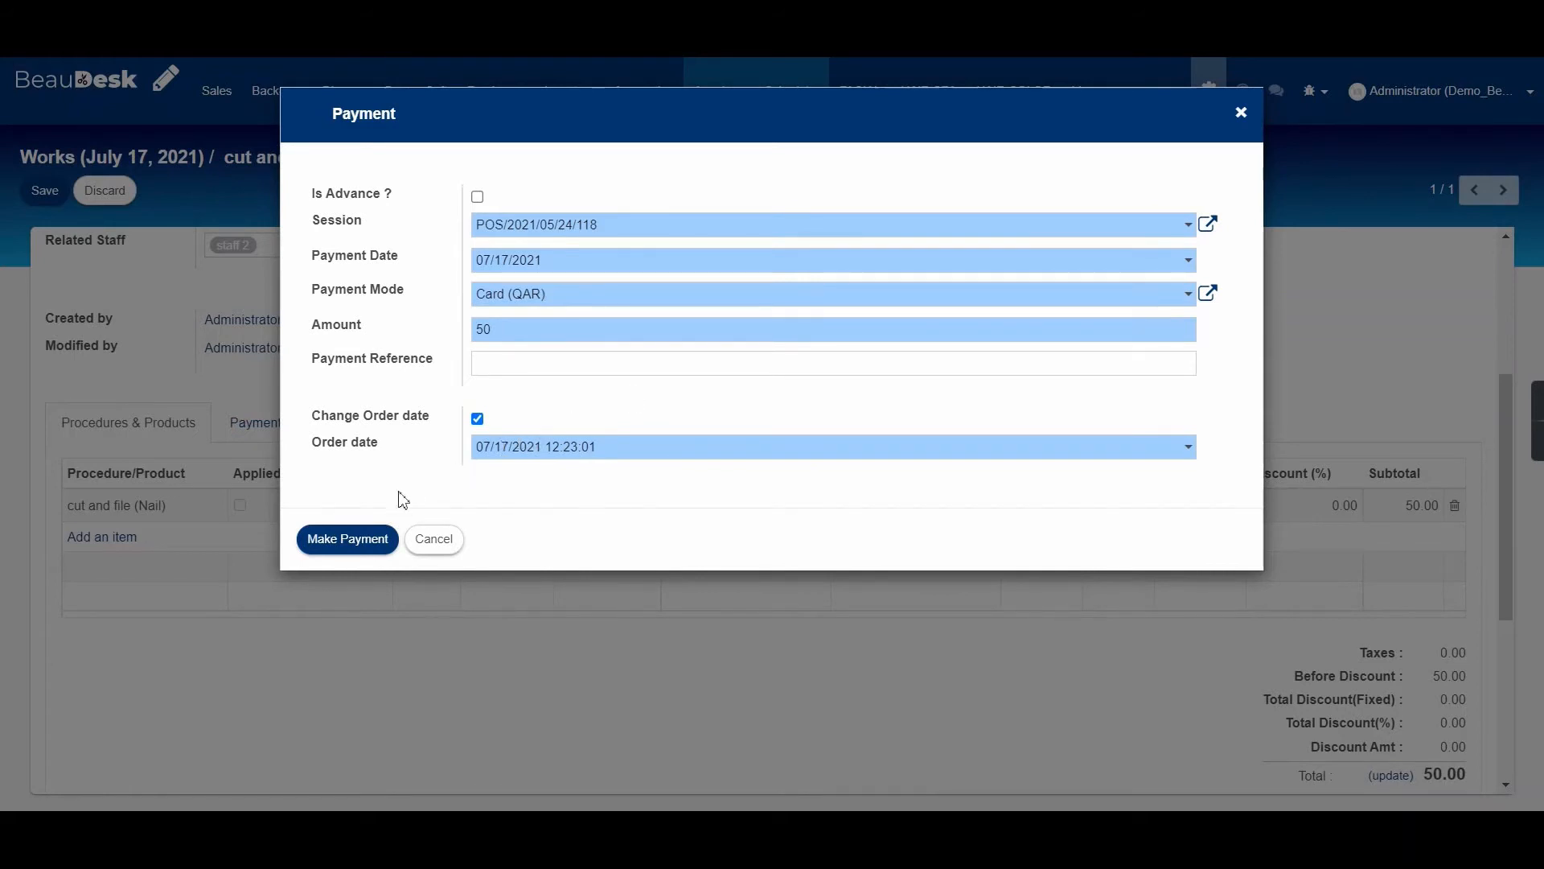
left_click(362, 544)
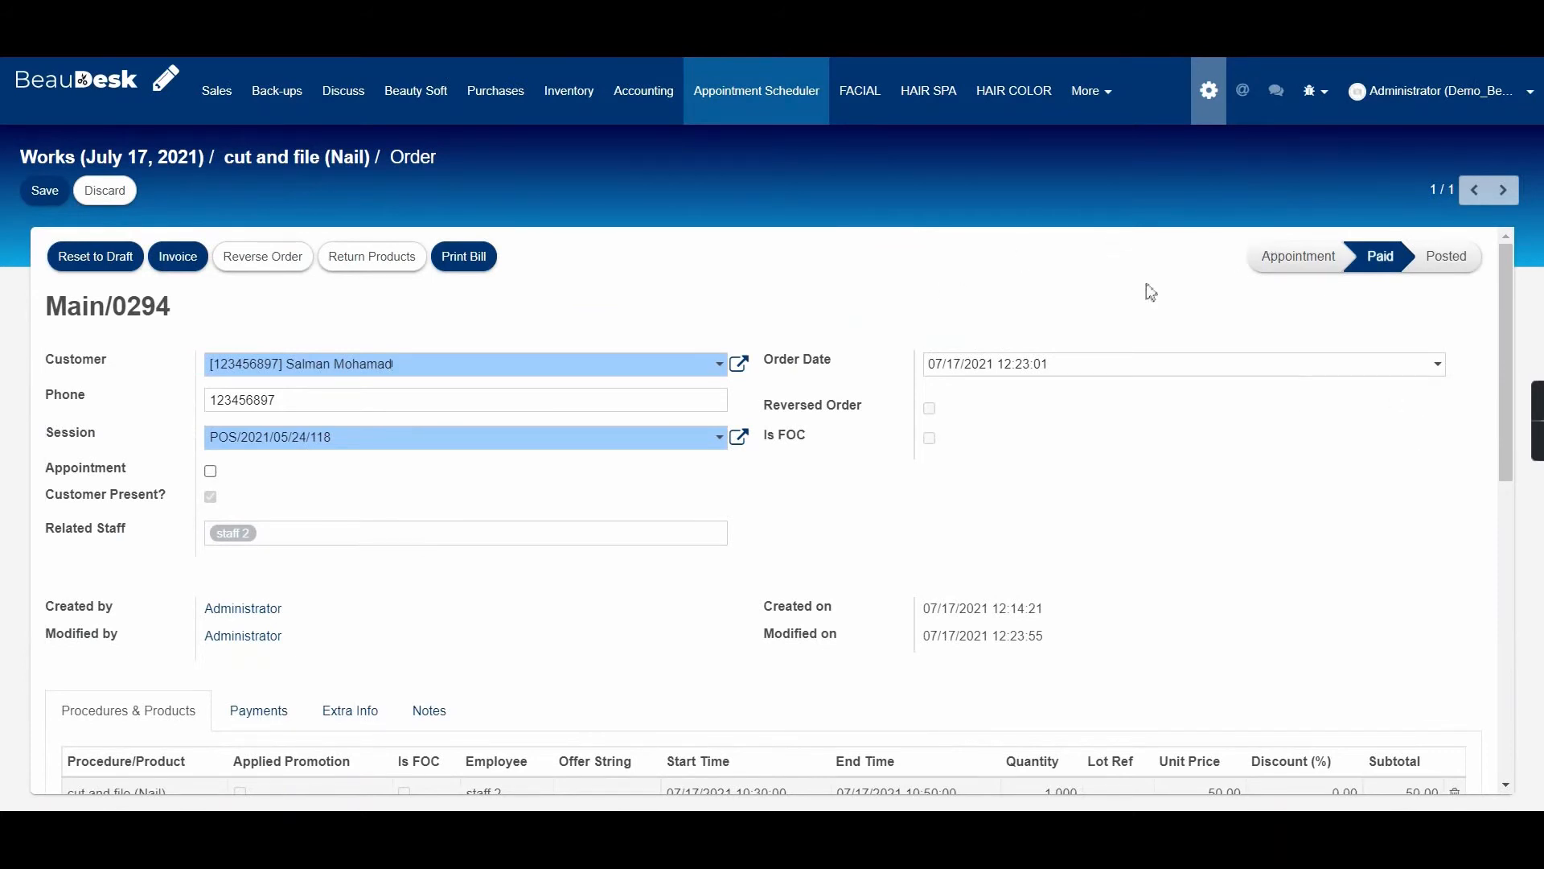
Confirm the 0.00 total balance, print the bill, and close the receipt preview.
scroll(984, 517, "down", 6)
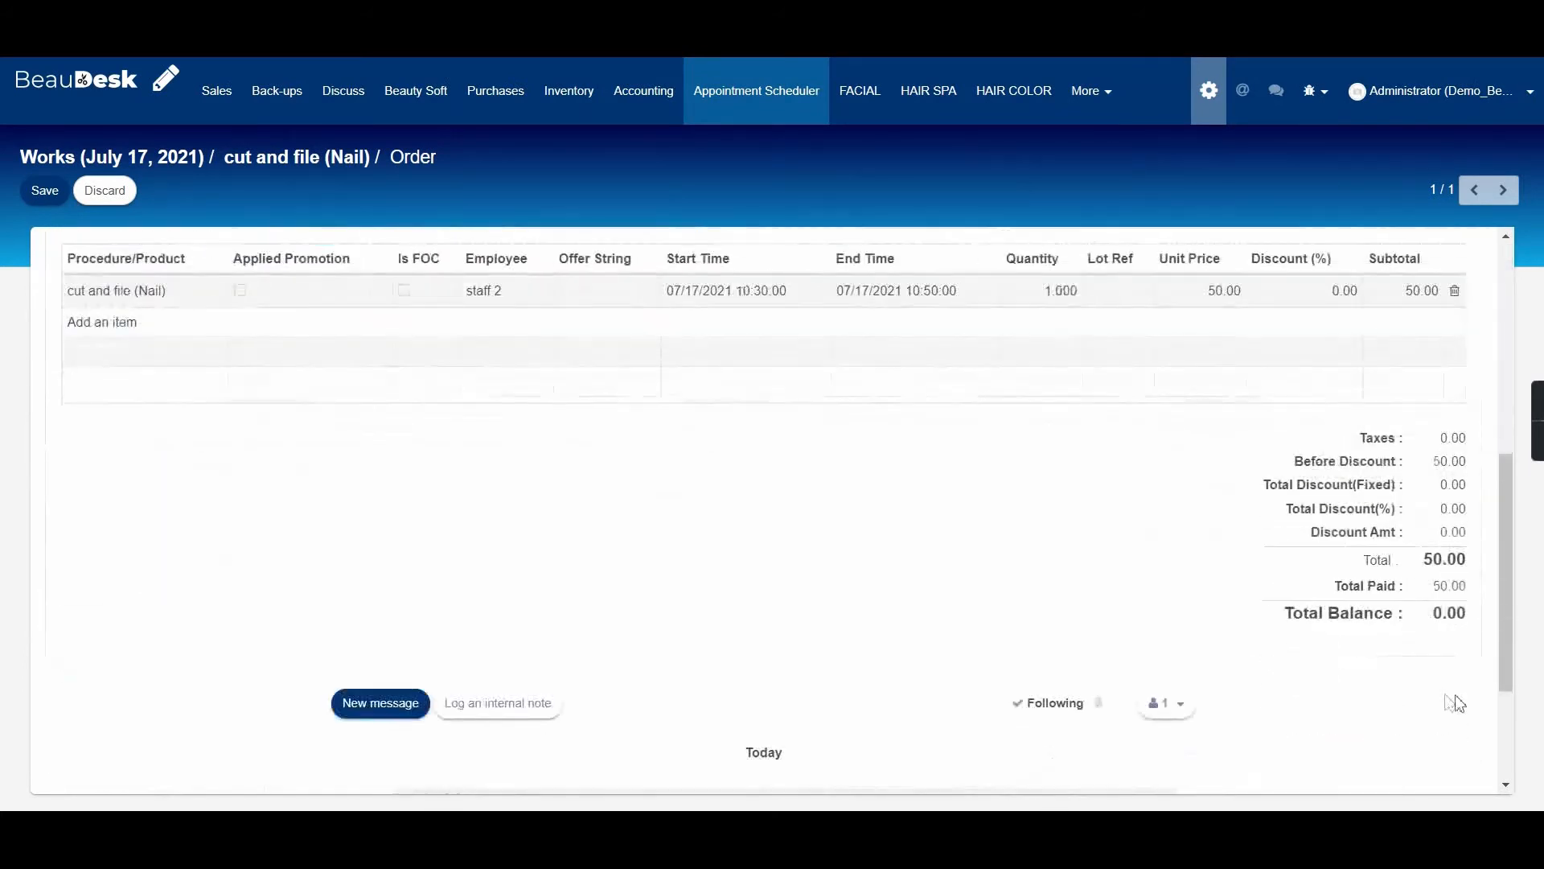
left_click_drag(1294, 617, 1114, 582)
left_click(1115, 582)
scroll(196, 293, "up", 6)
scroll(630, 644, "down", 4)
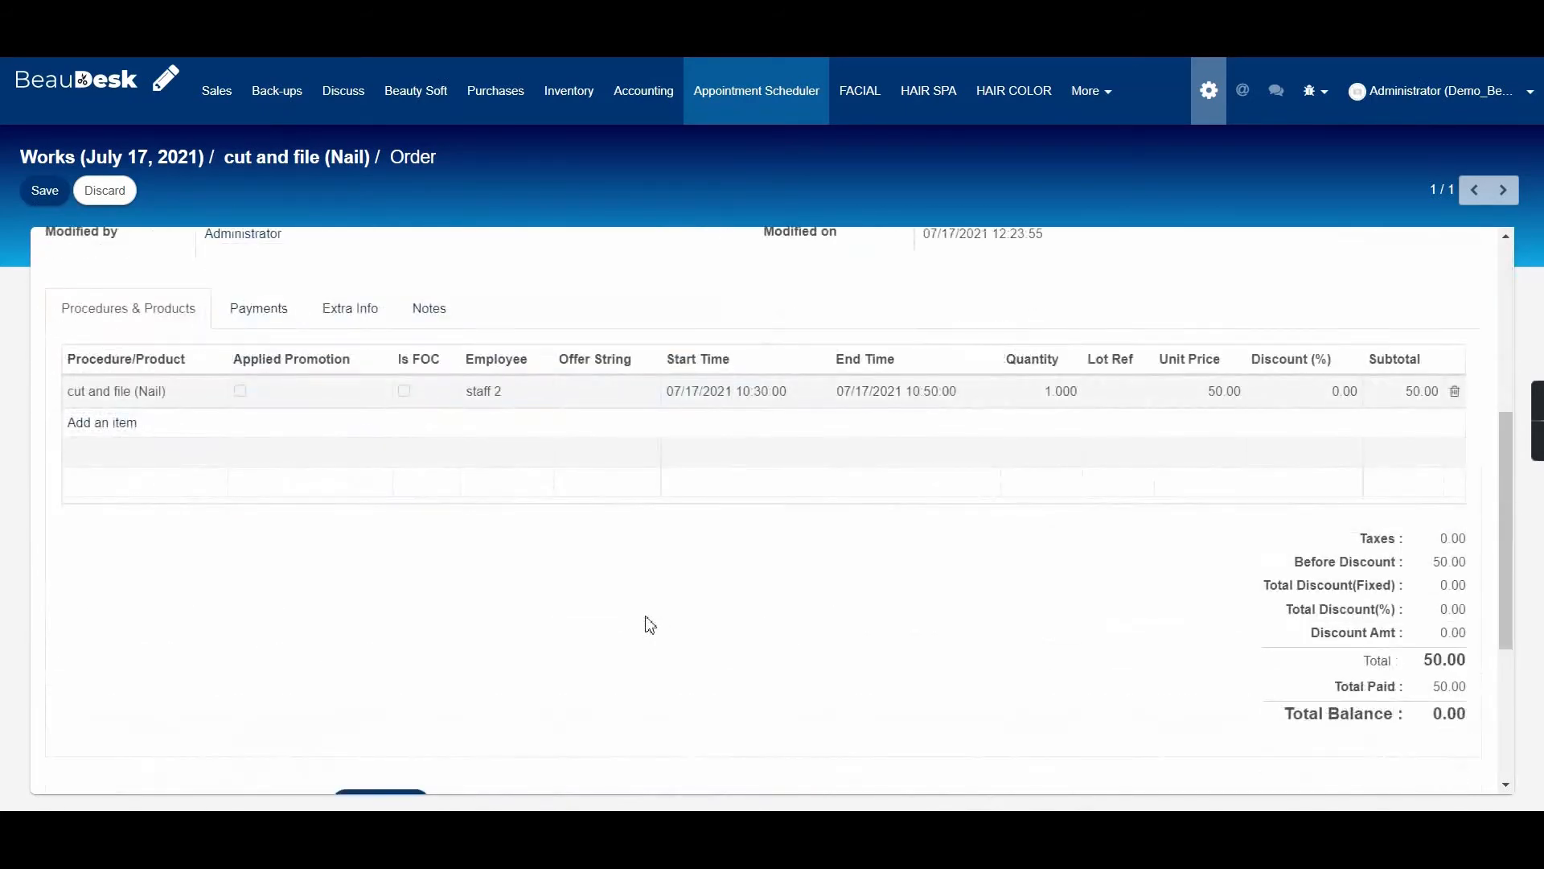
scroll(650, 624, "up", 5)
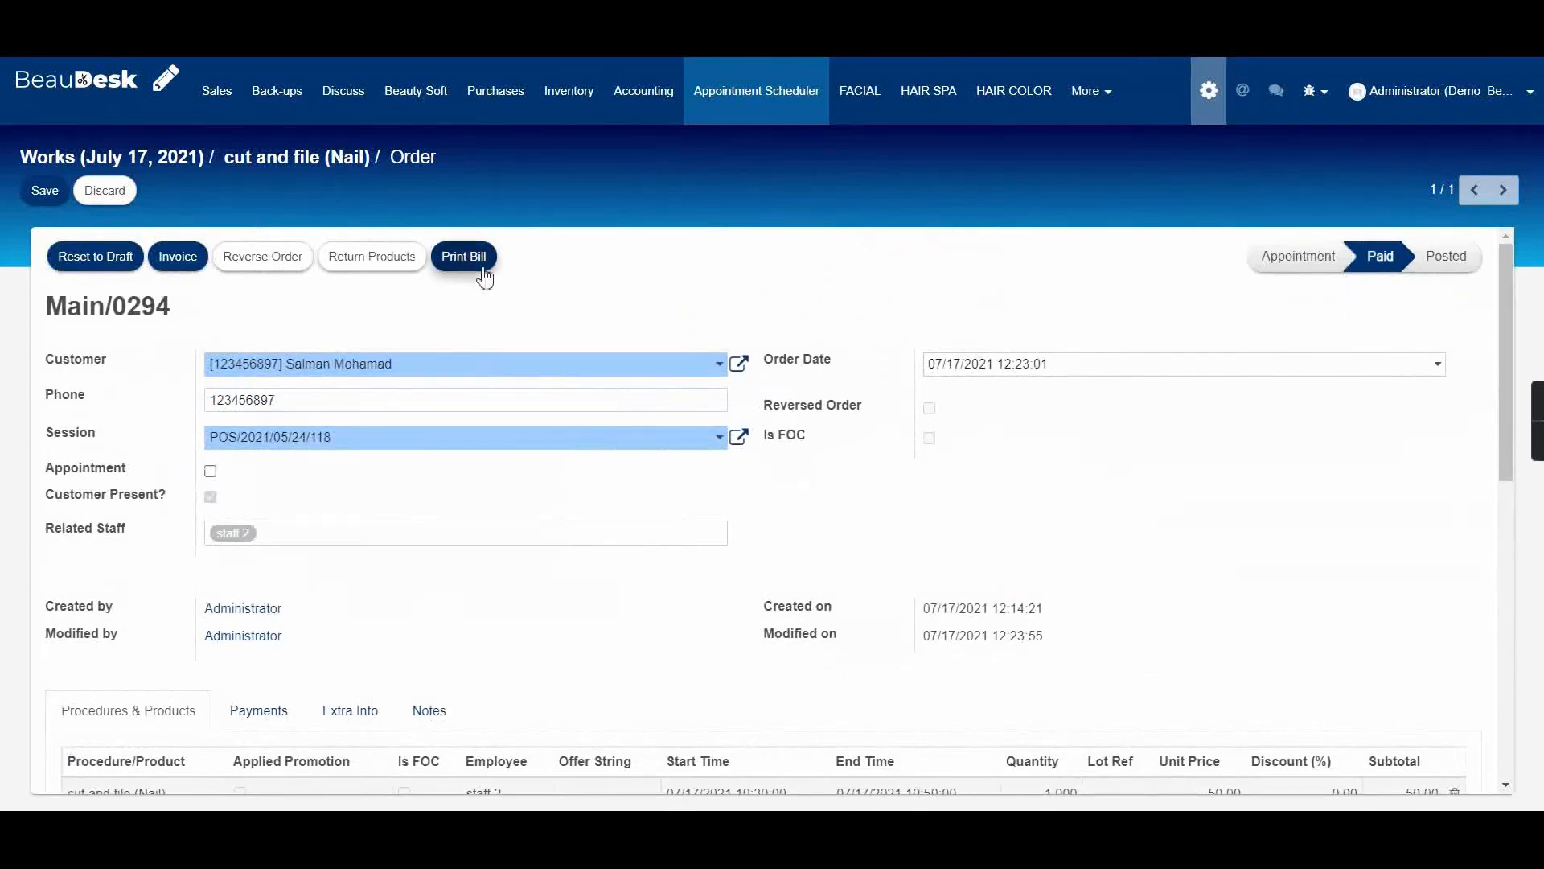
left_click(480, 273)
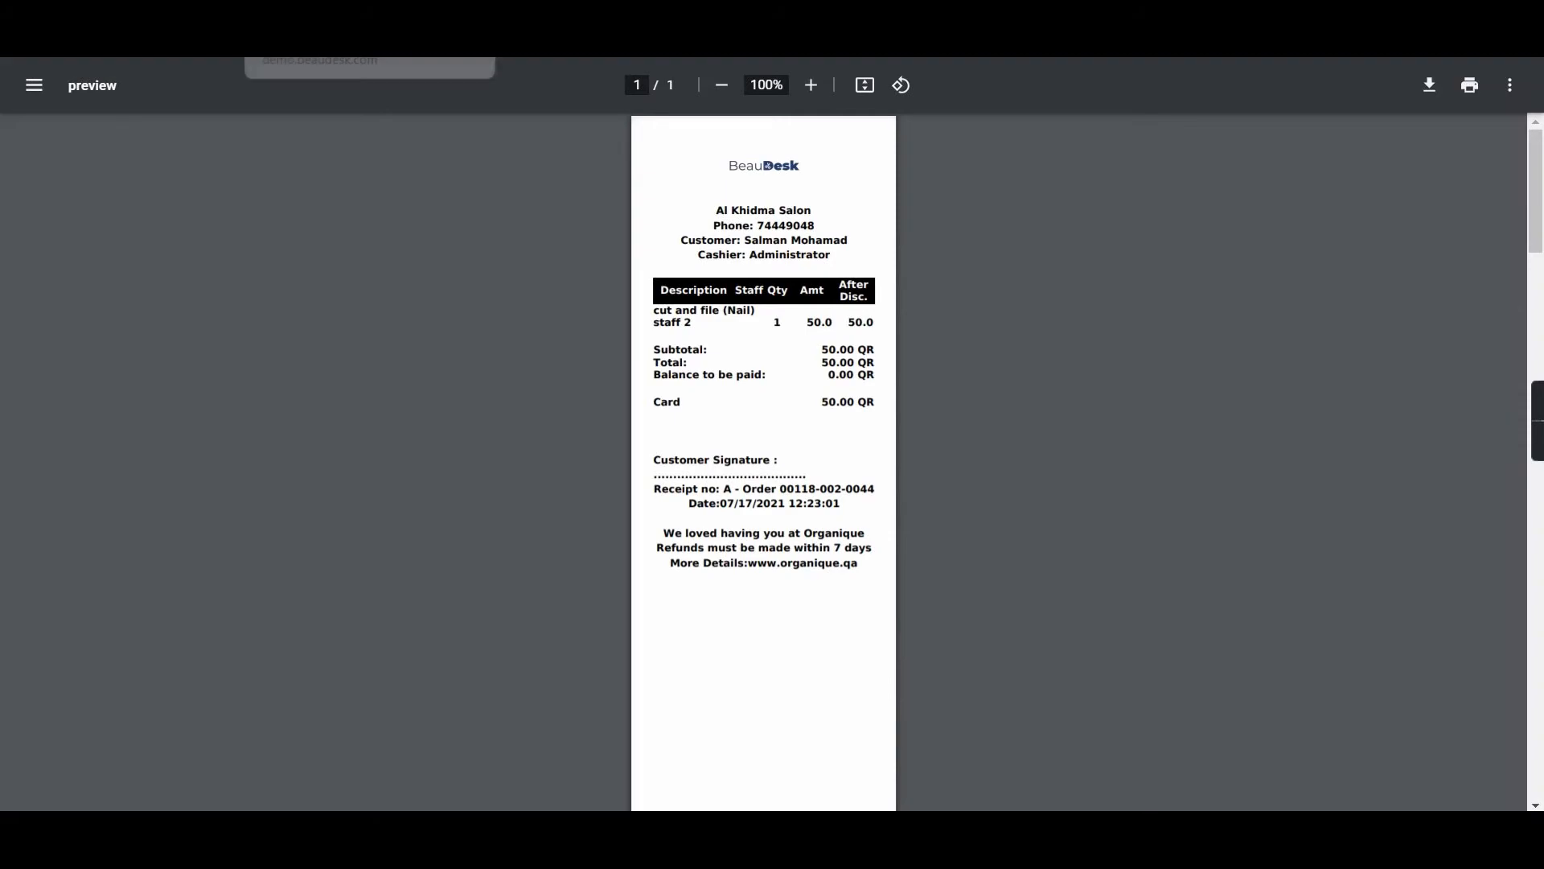
left_click(472, 8)
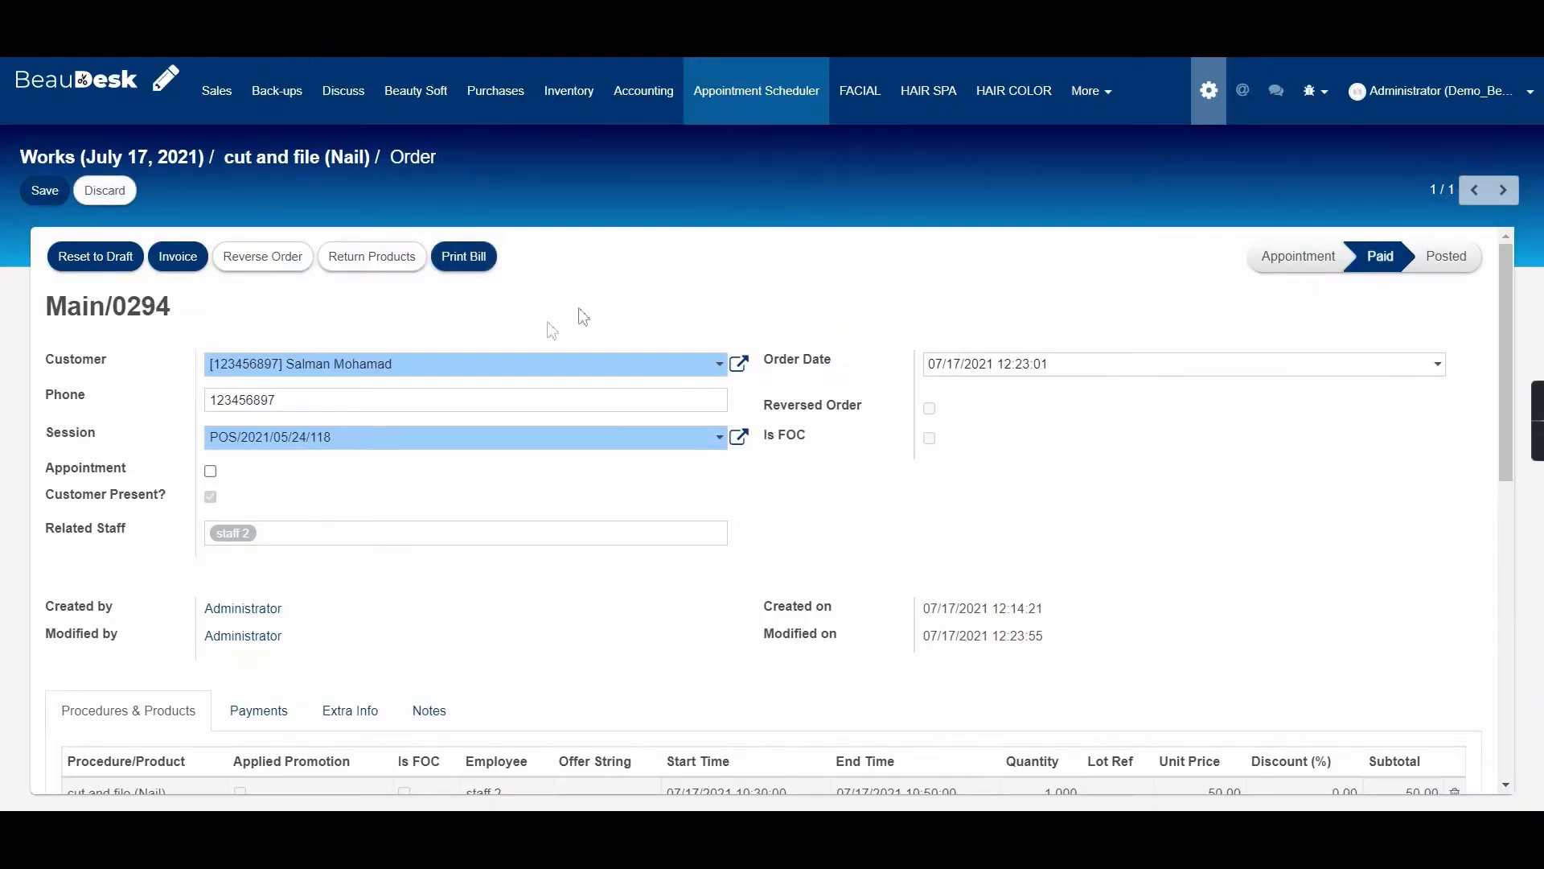
Scroll through order Main/0294 to verify the 0.00 balance and history log.
scroll(747, 480, "down", 10)
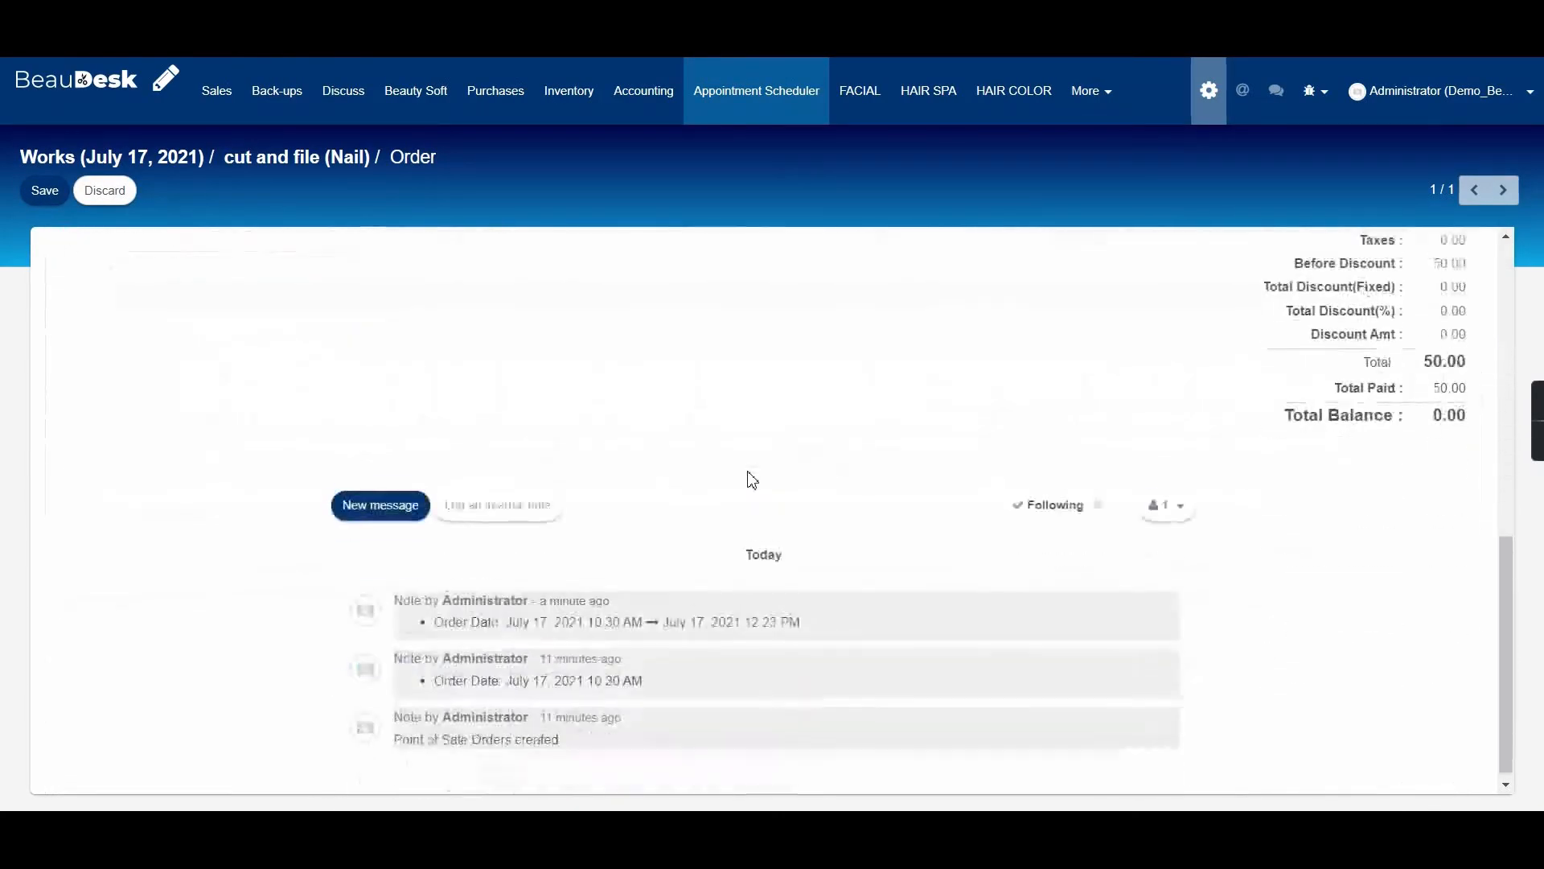
scroll(748, 479, "up", 8)
scroll(748, 479, "up", 3)
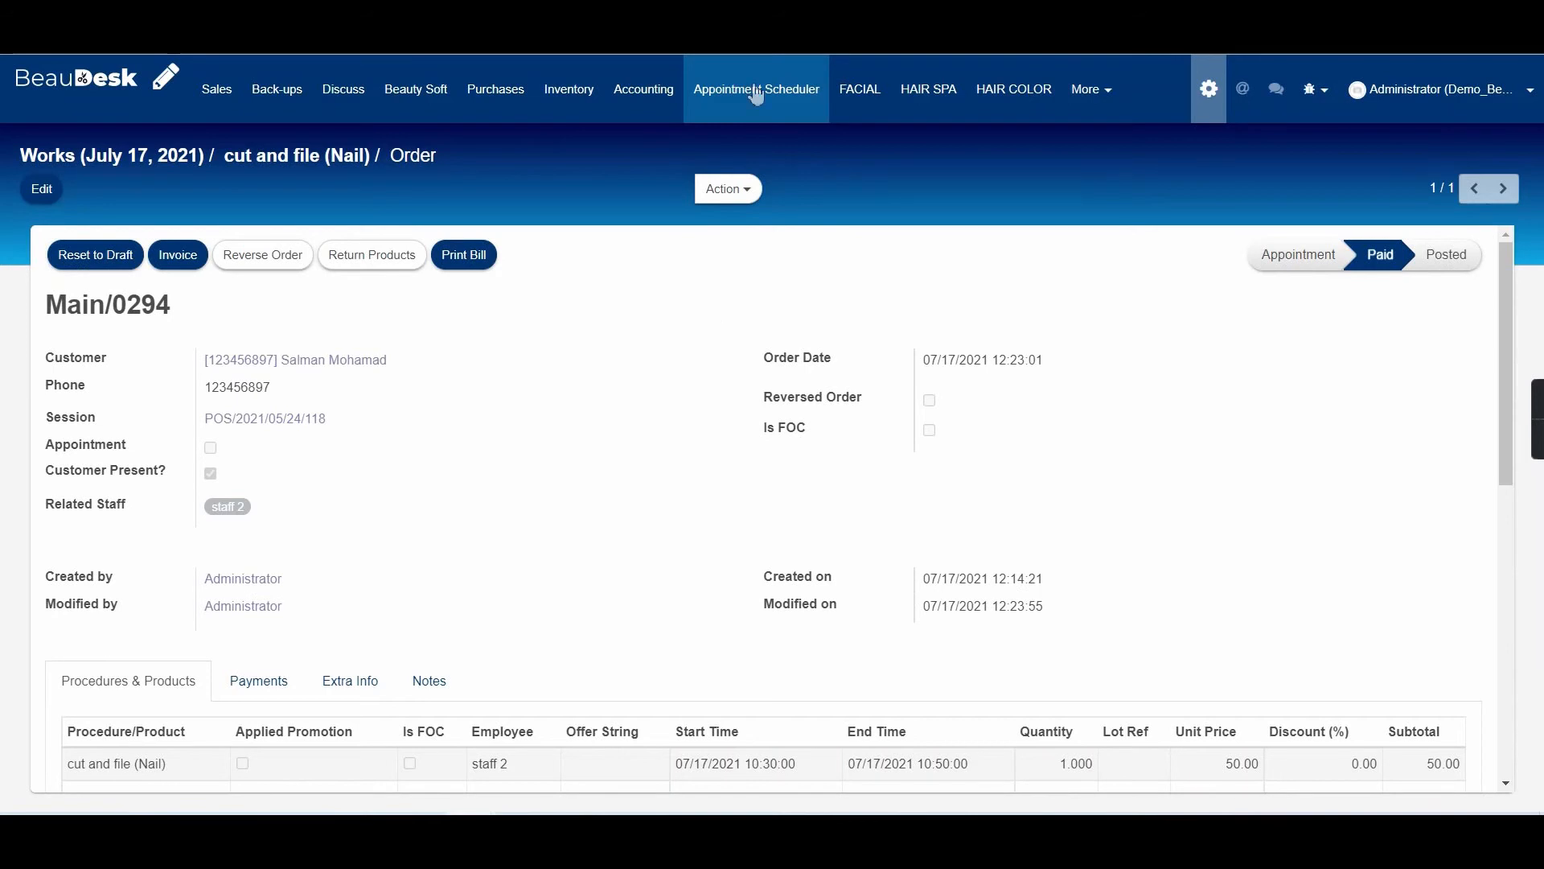
Open the Sales Report from Beauty Soft's Reports menu for 07/17/2021.
left_click(394, 101)
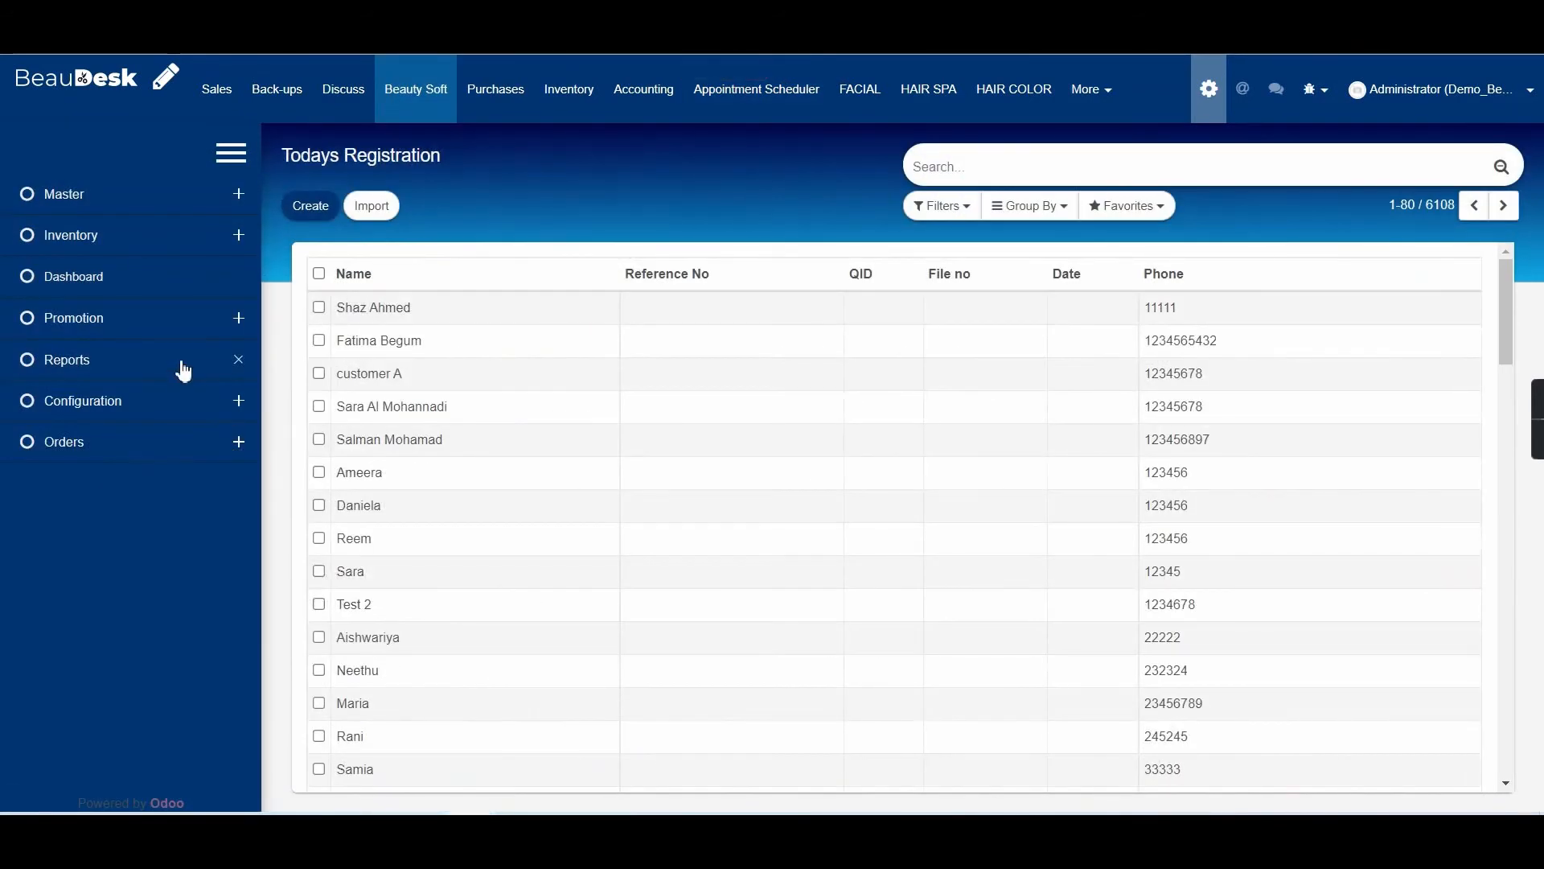
left_click(184, 368)
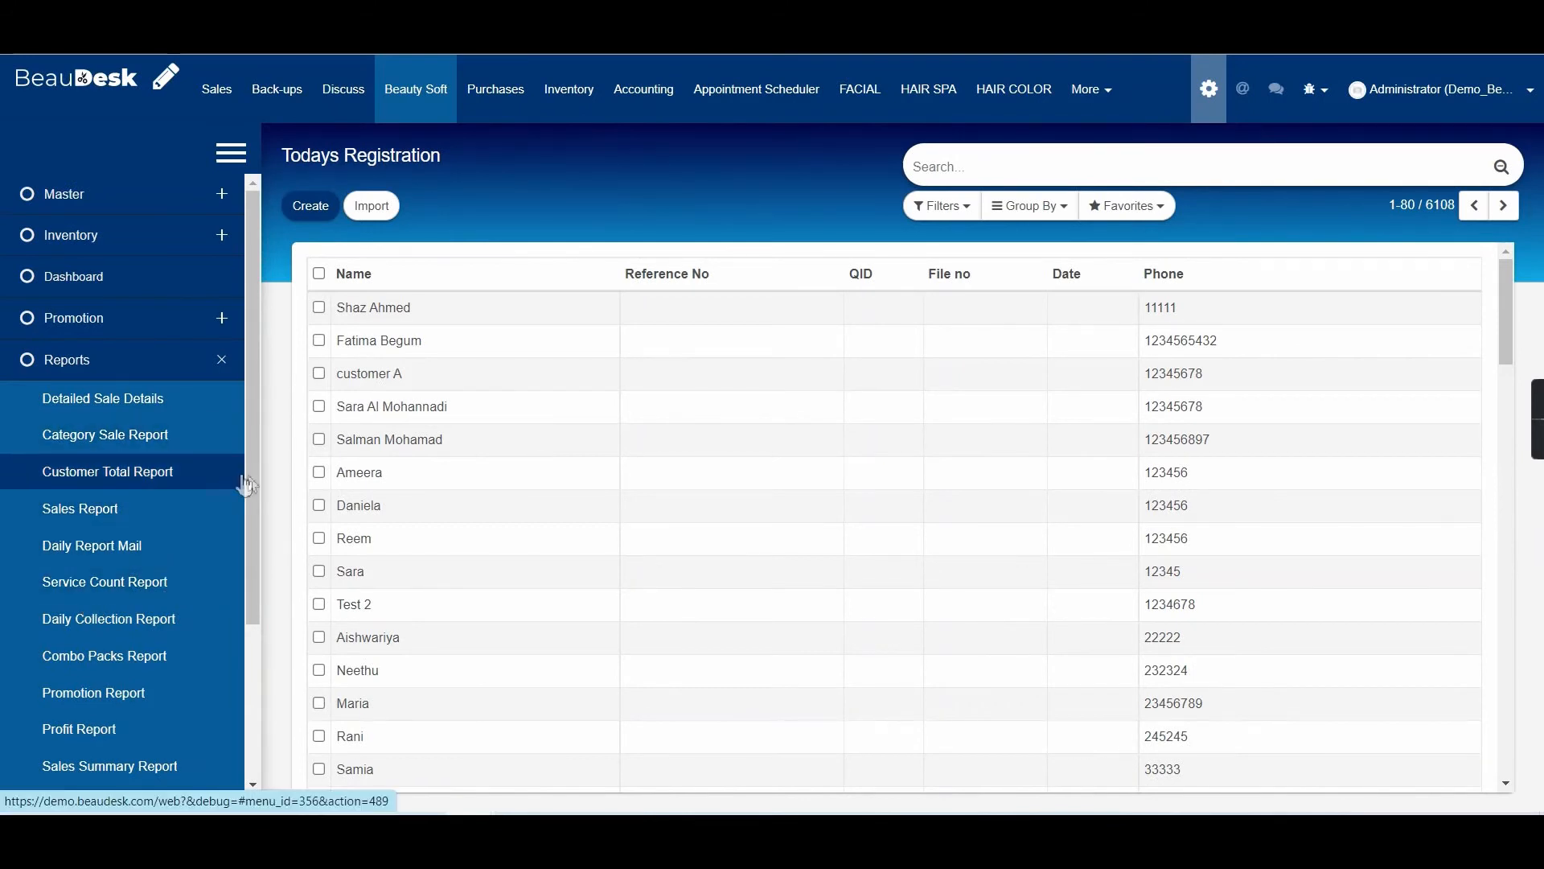
left_click_drag(253, 455, 255, 627)
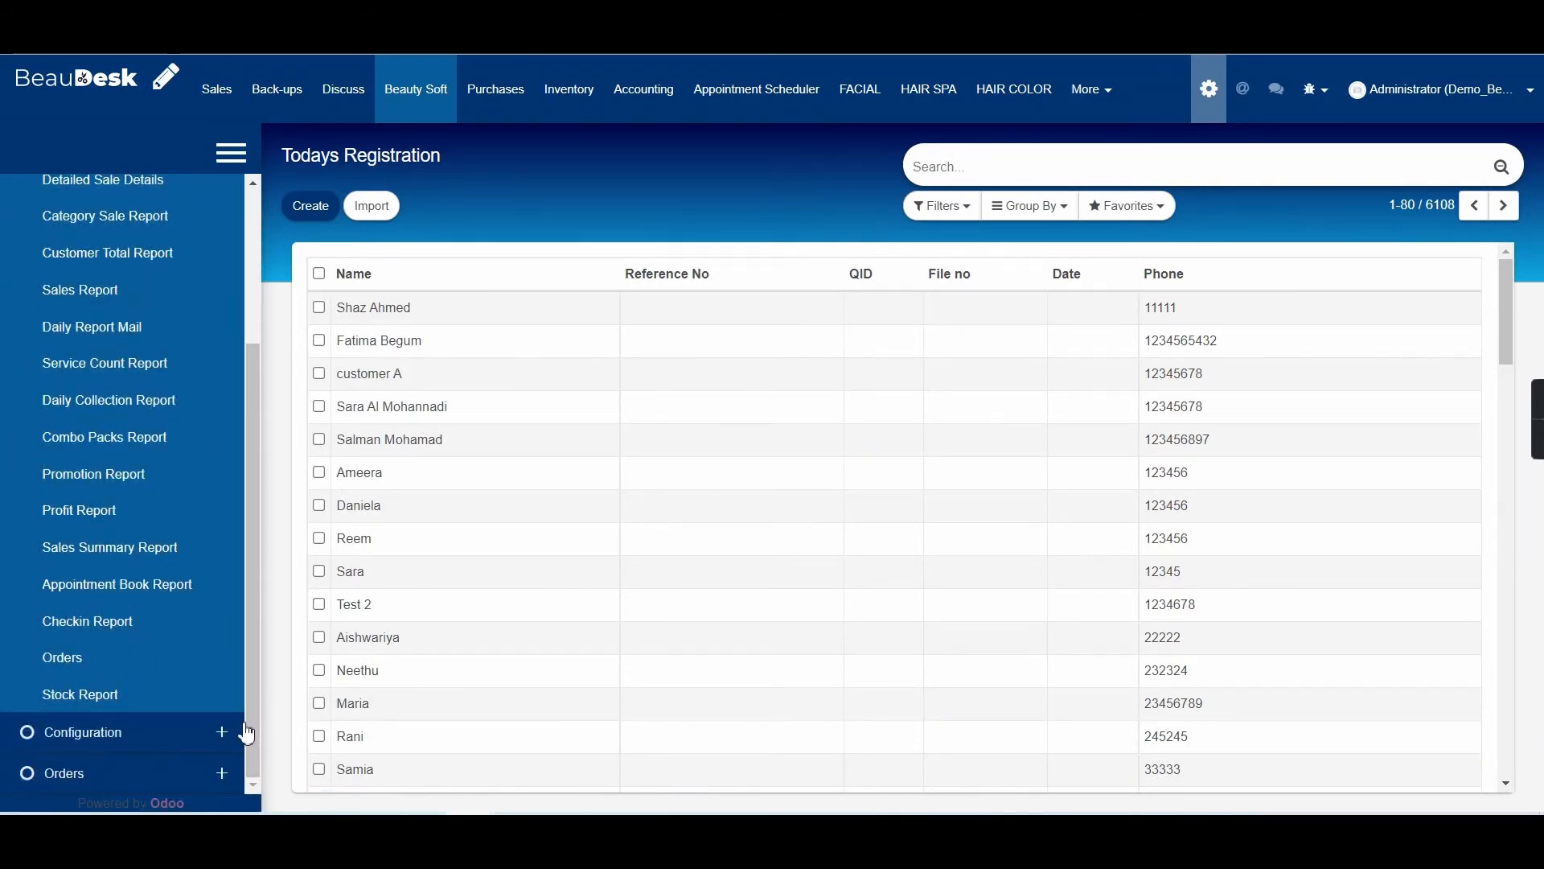
left_click_drag(247, 734, 249, 647)
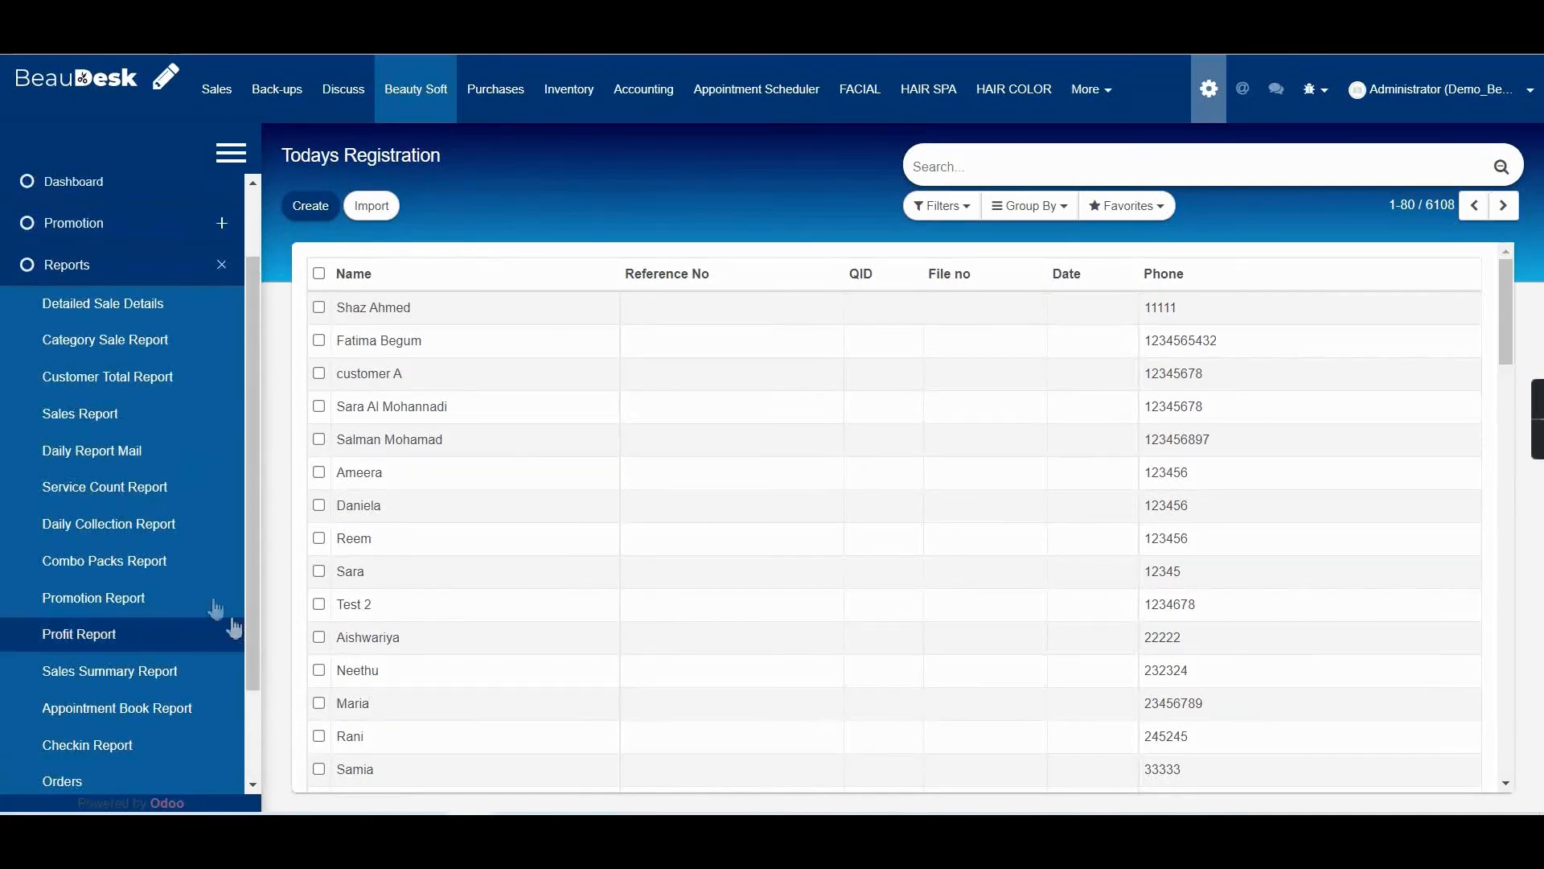
left_click(159, 429)
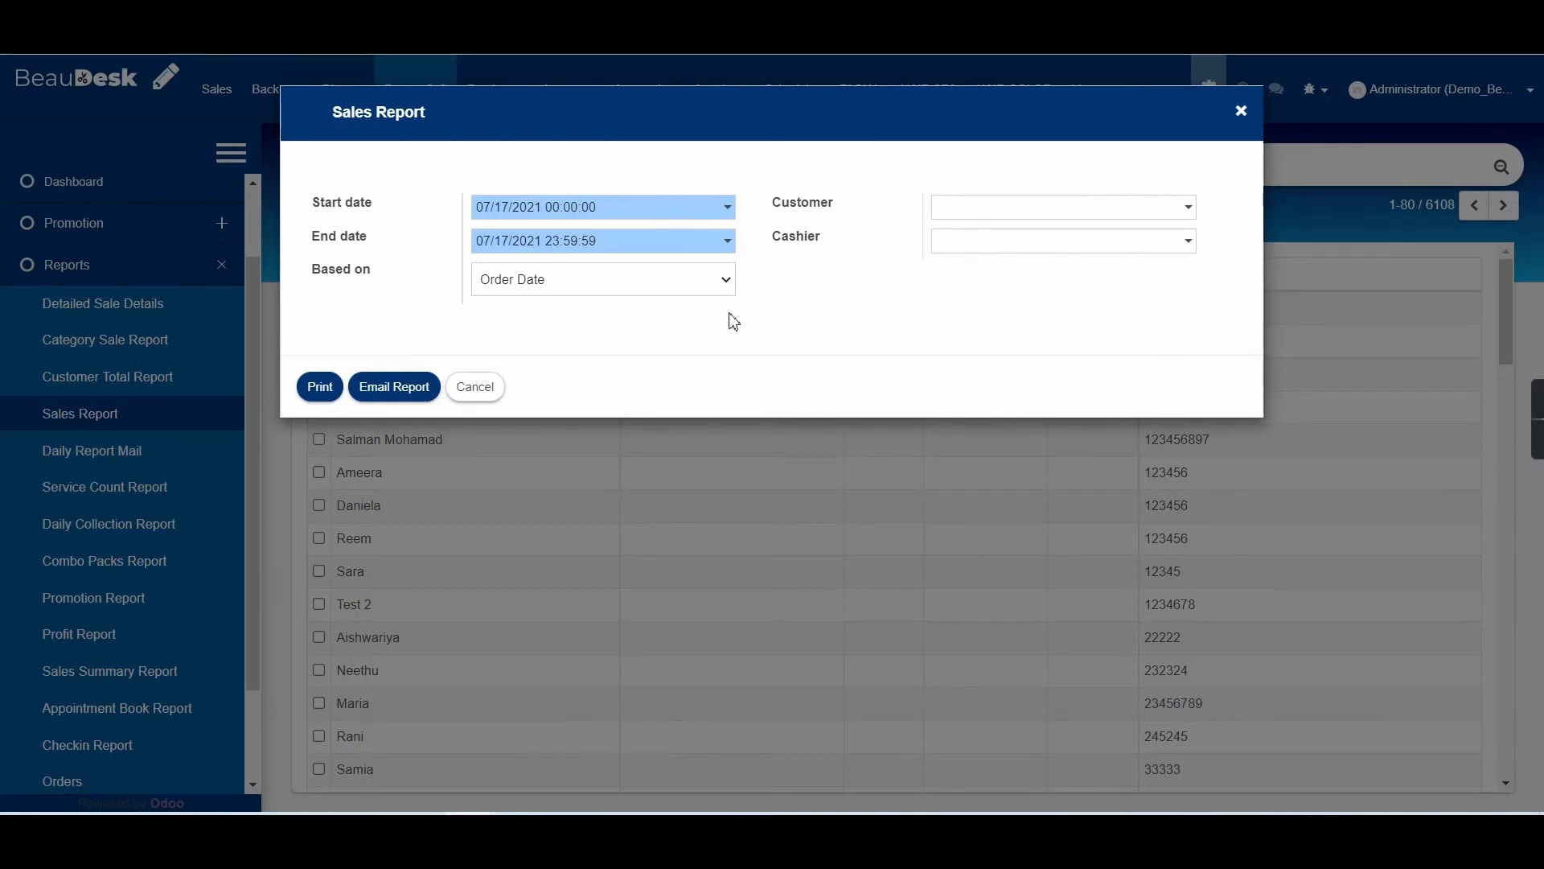
Keep the report based on Order Date and print the 07/17/2021 Sales Details report.
left_click(614, 283)
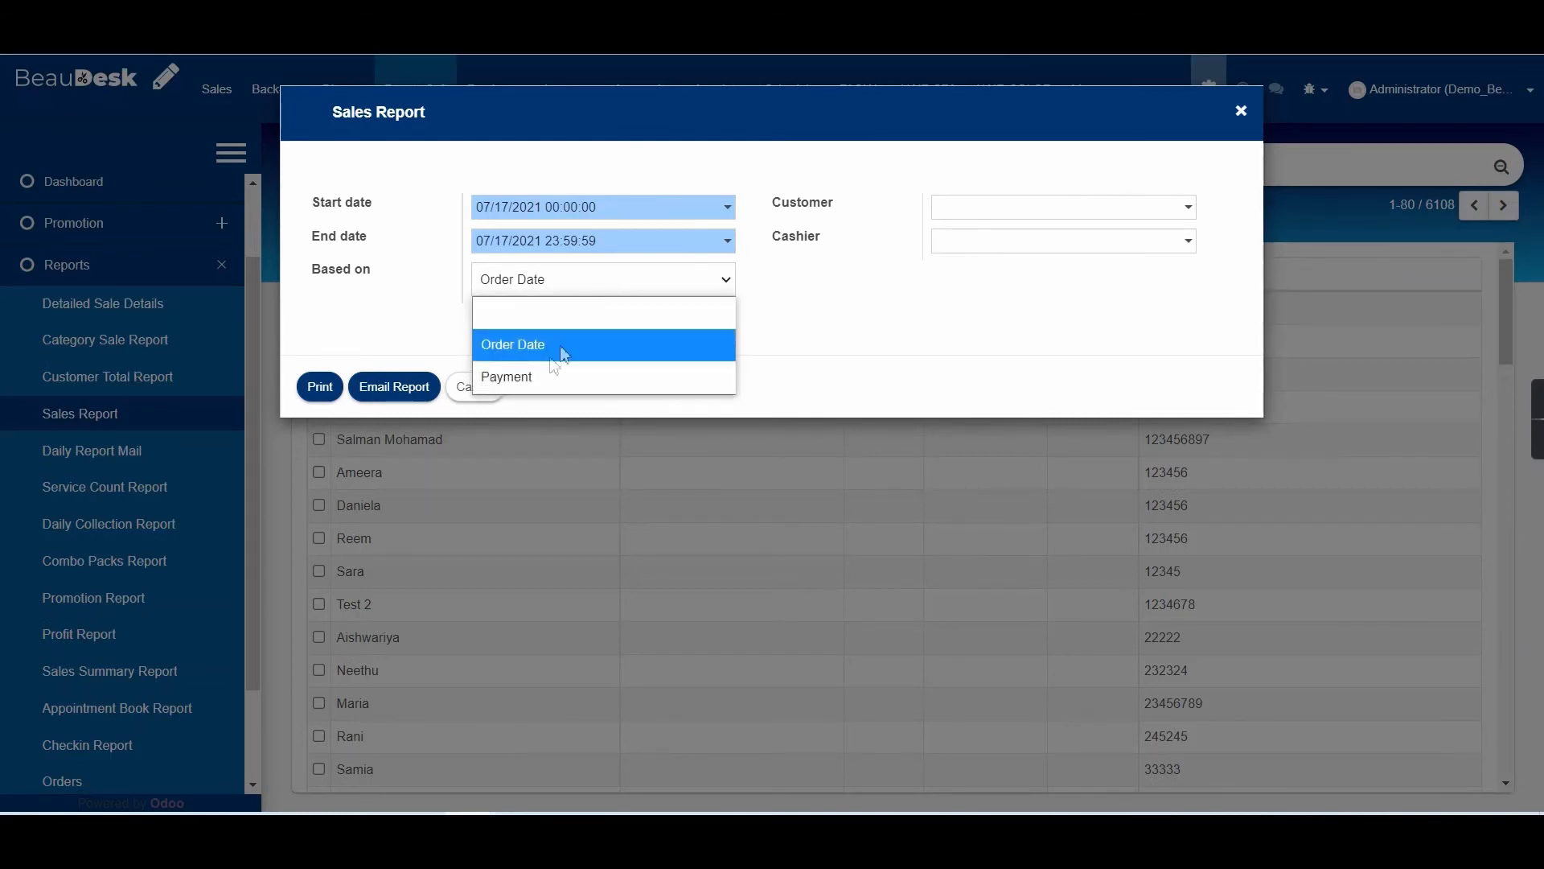
left_click(370, 341)
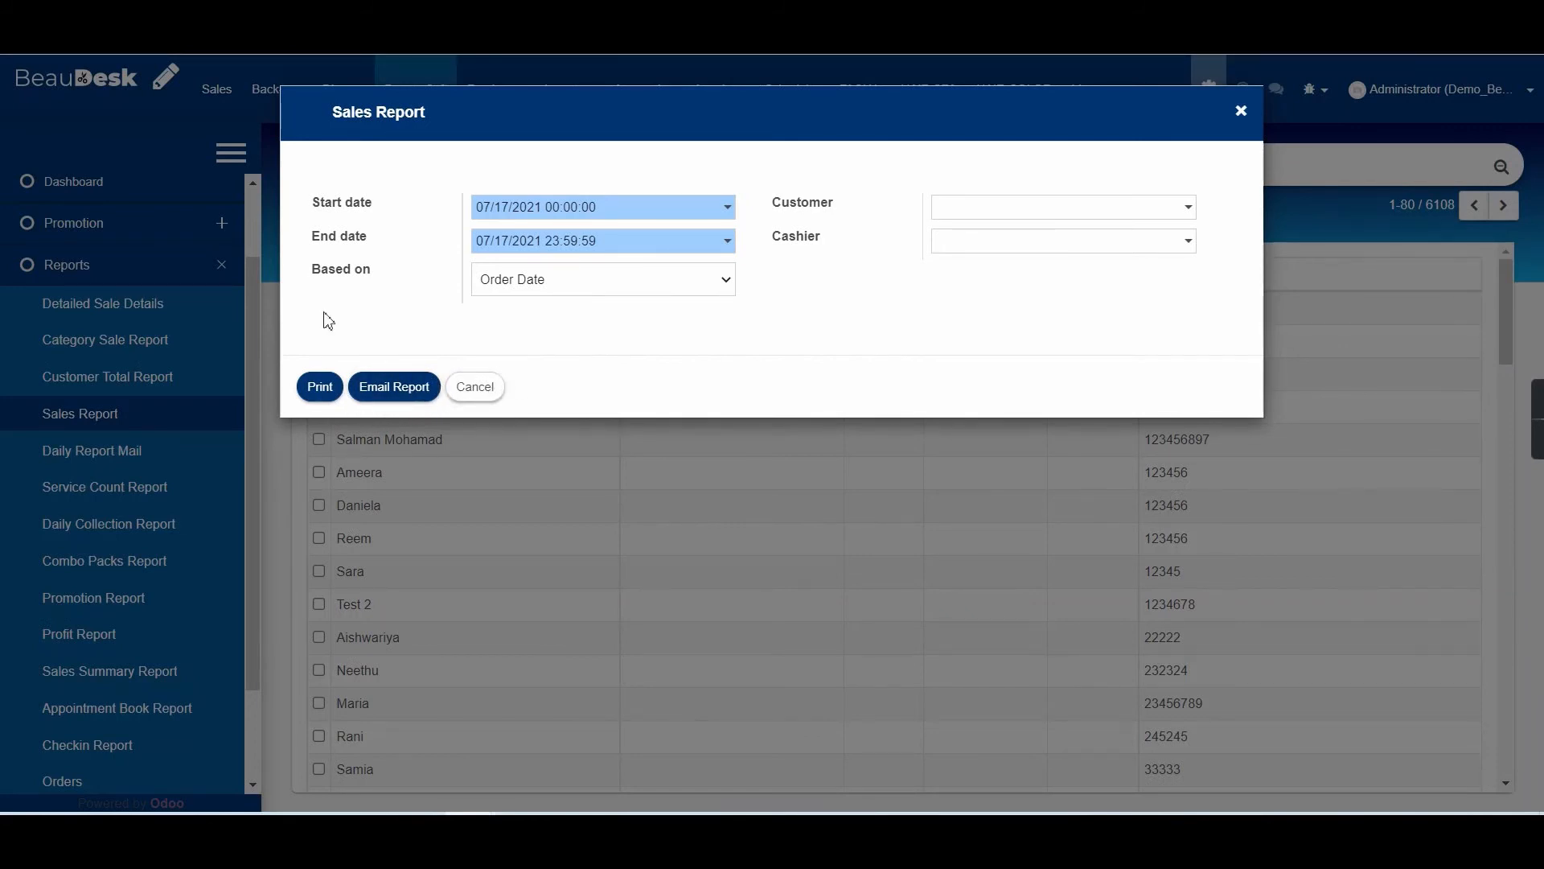
left_click(321, 386)
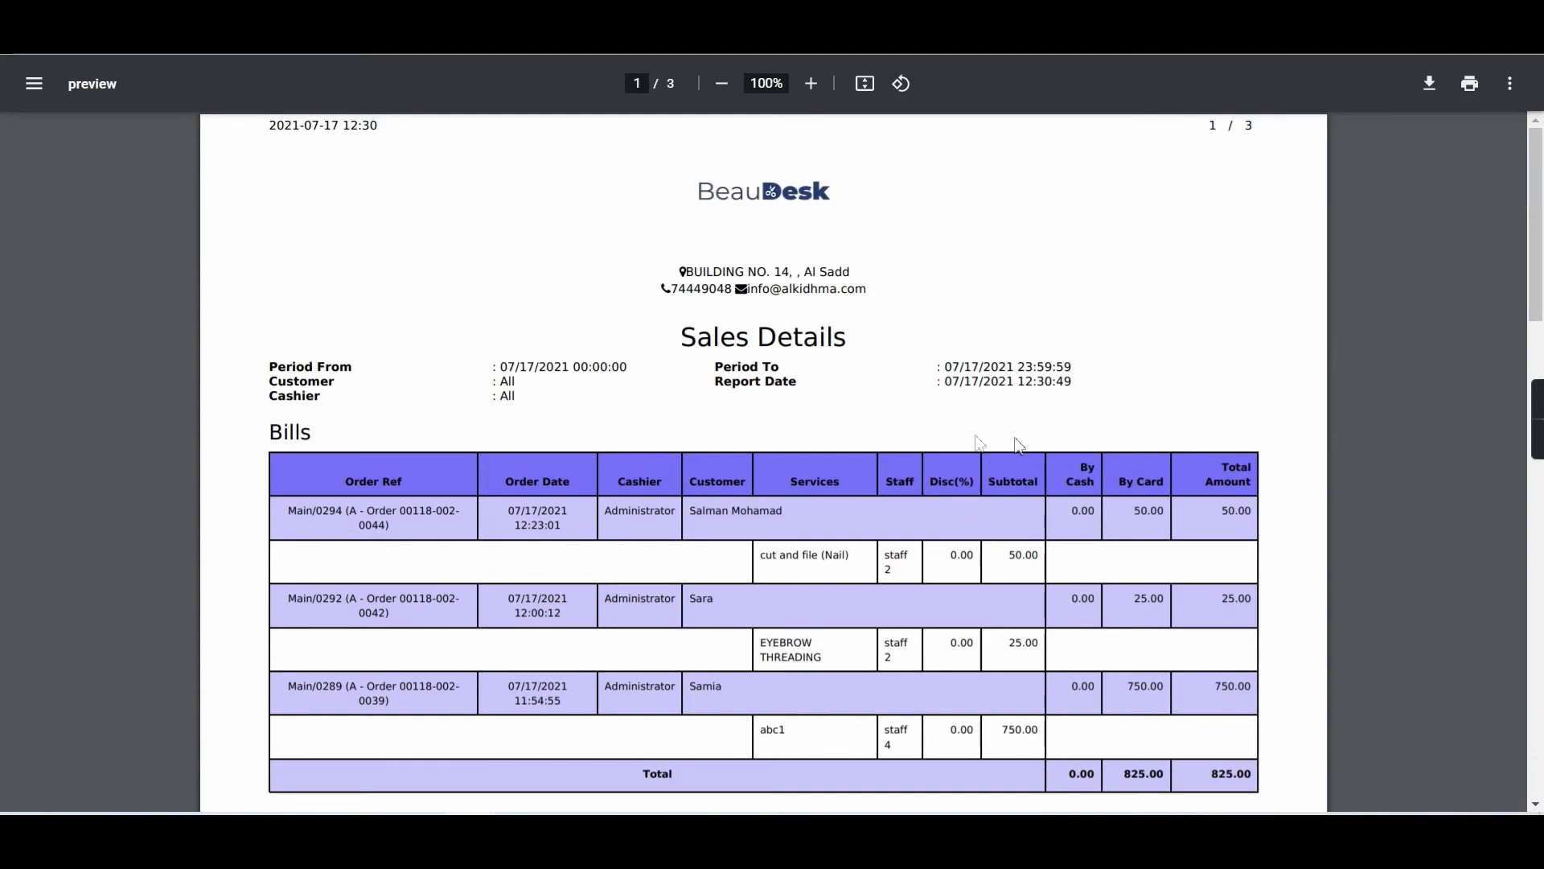
Scan the sales report preview, highlighting the Main/0294 order reference, its date and the customer's surname.
scroll(900, 402, "down", 4)
scroll(879, 364, "down", 10)
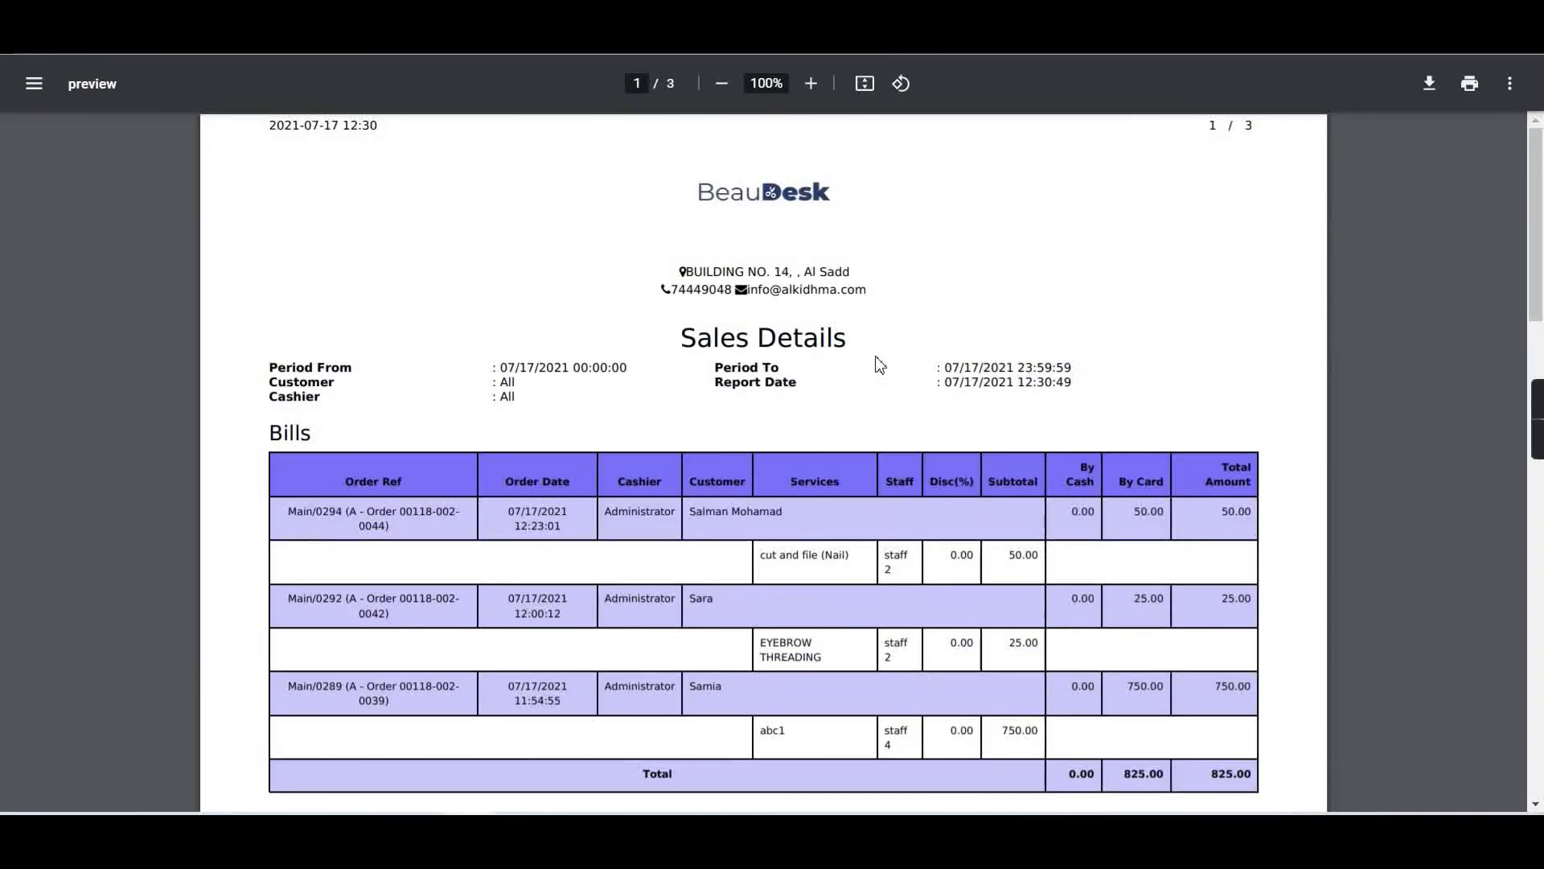
scroll(700, 426, "down", 10)
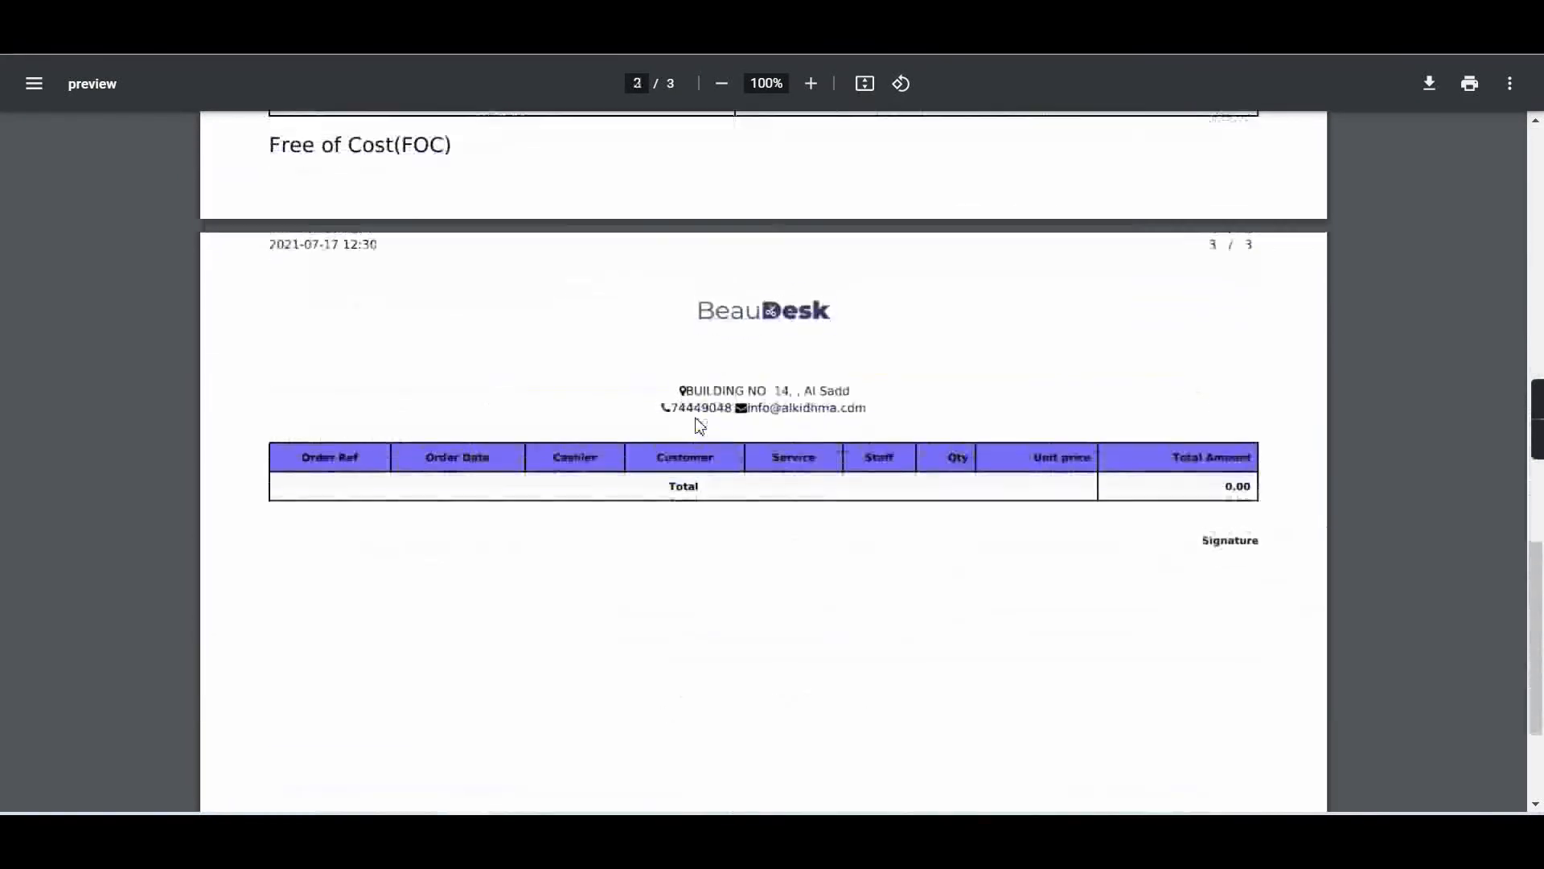
scroll(699, 427, "up", 20)
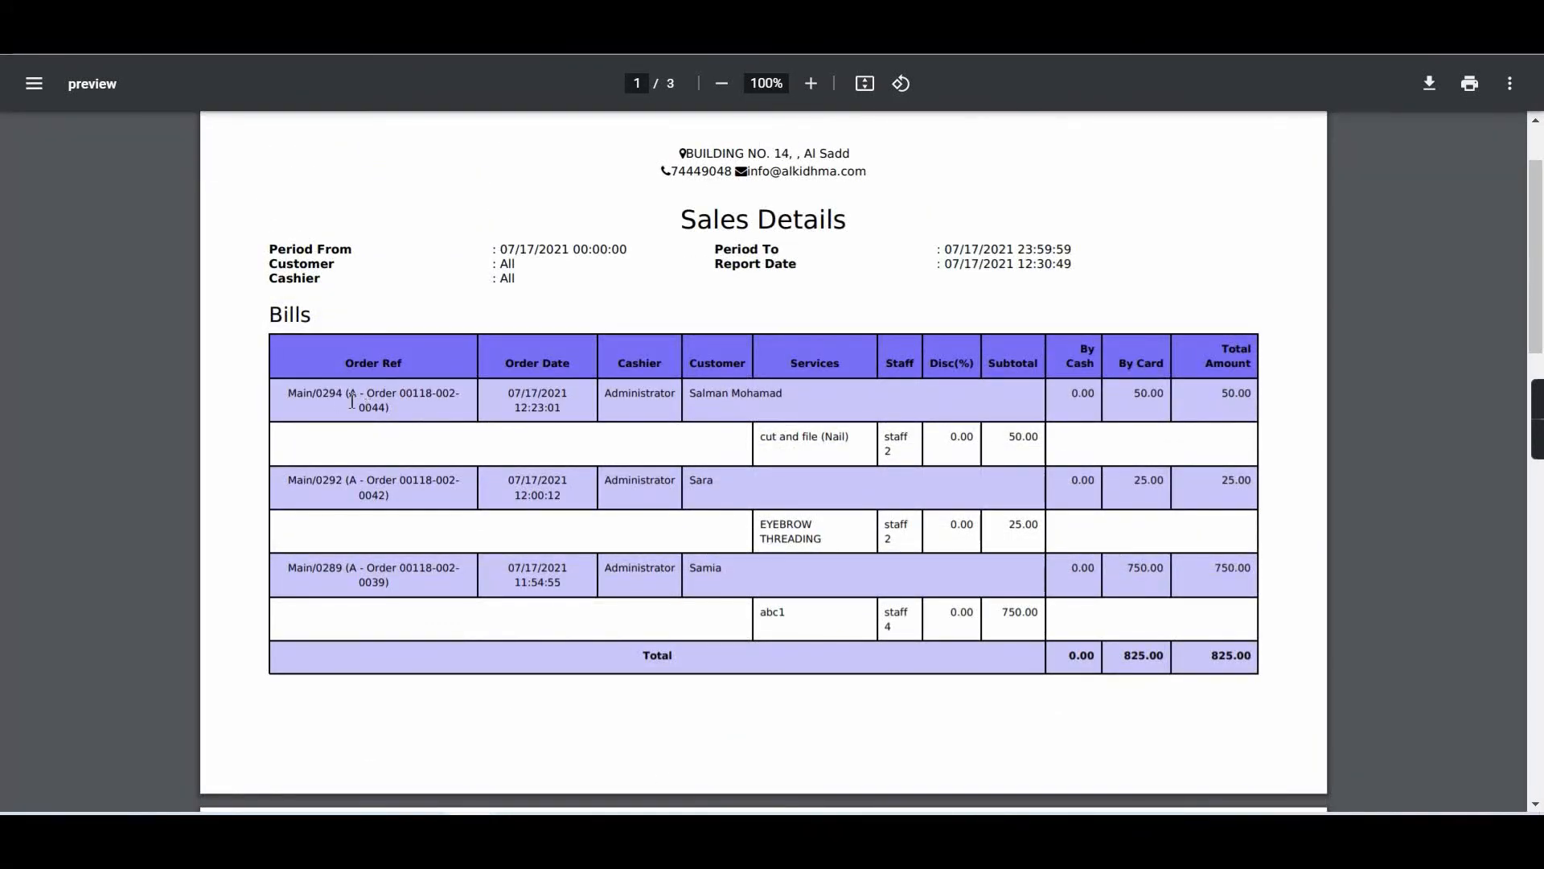
left_click_drag(320, 408, 642, 411)
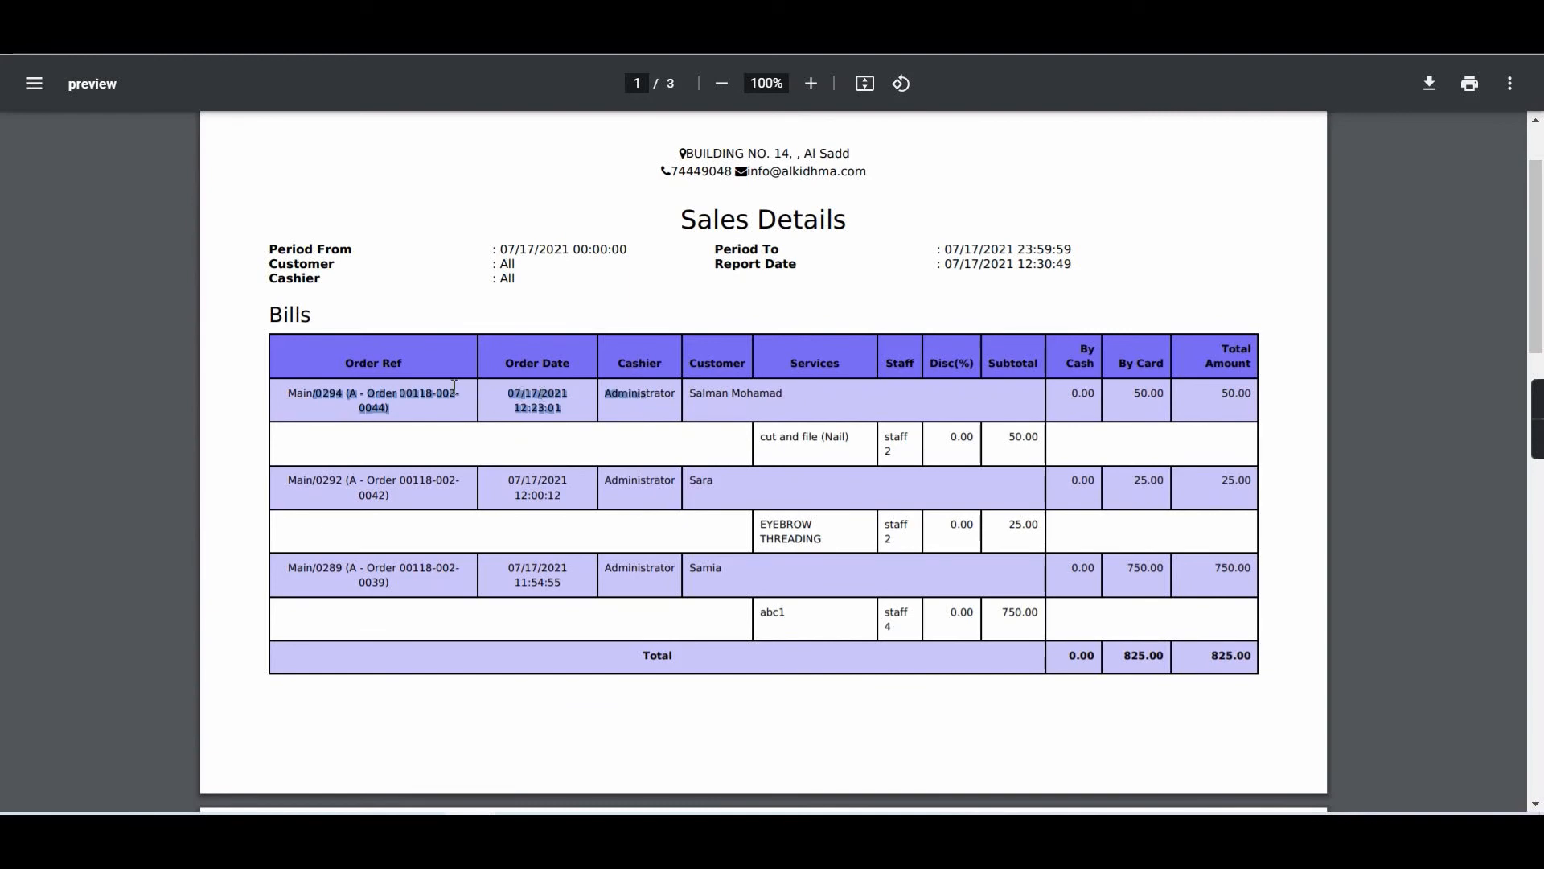
left_click(415, 384)
double_click(734, 398)
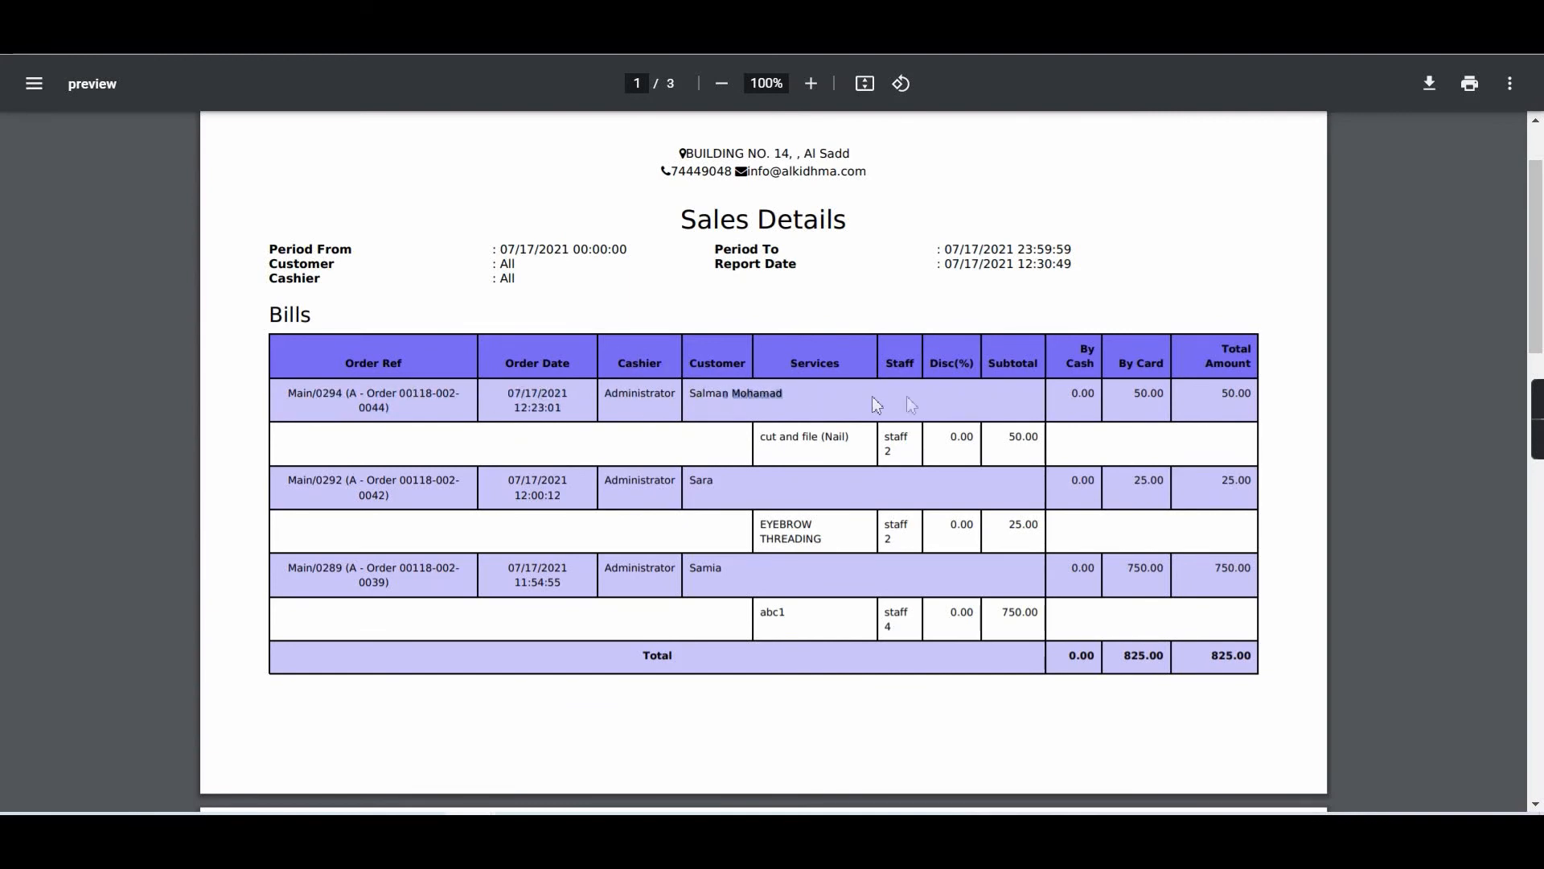
Scroll through the remaining pages of the sales report.
scroll(1230, 366, "down", 5)
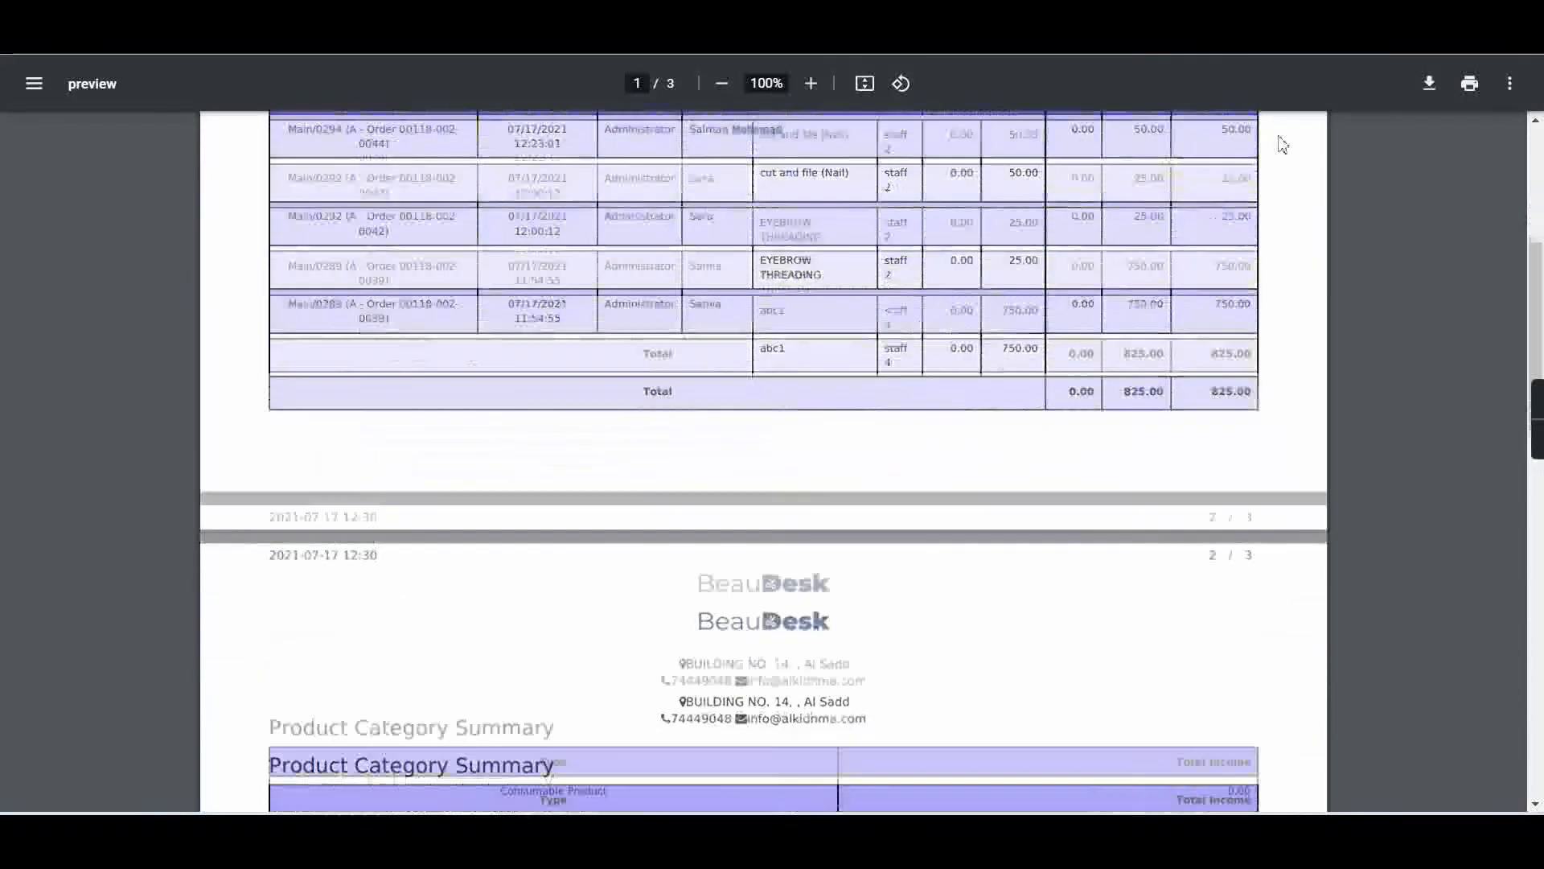
scroll(689, 592, "down", 4)
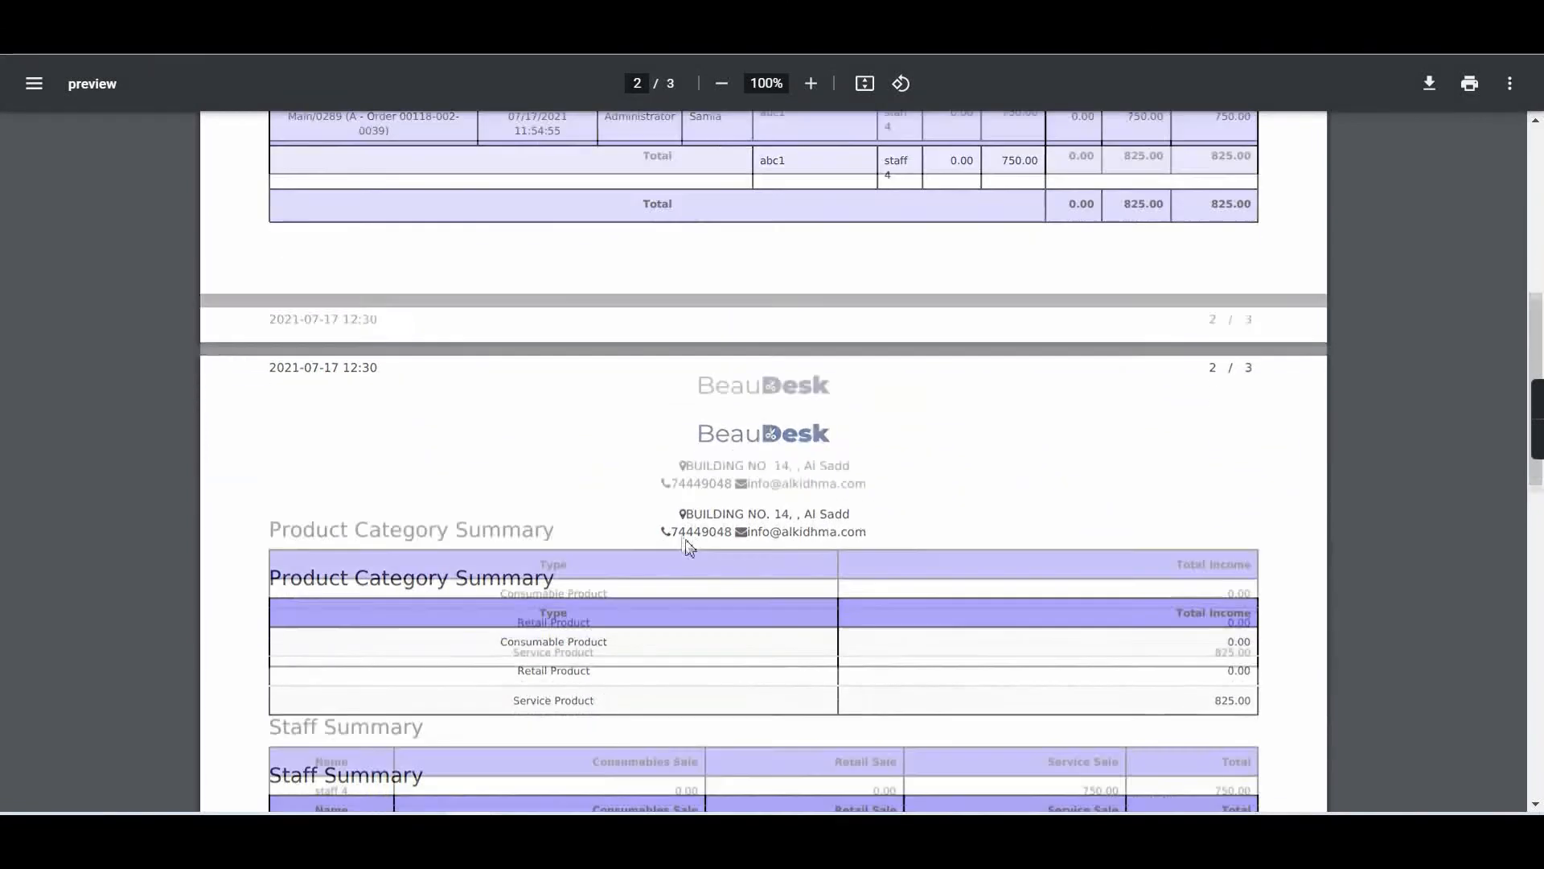
scroll(628, 531, "down", 3)
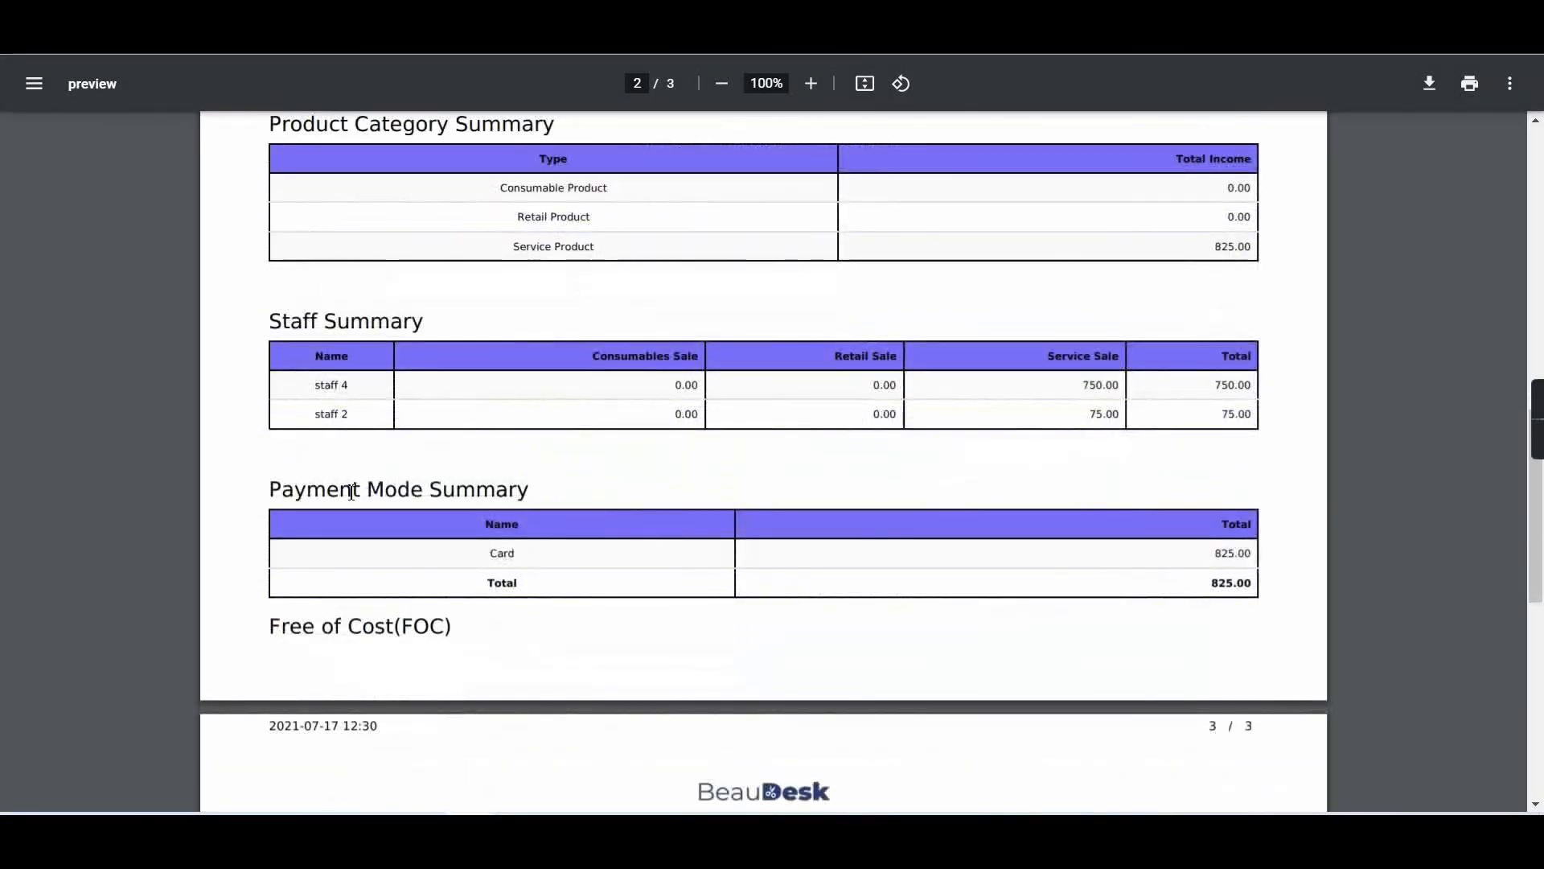
scroll(402, 499, "down", 5)
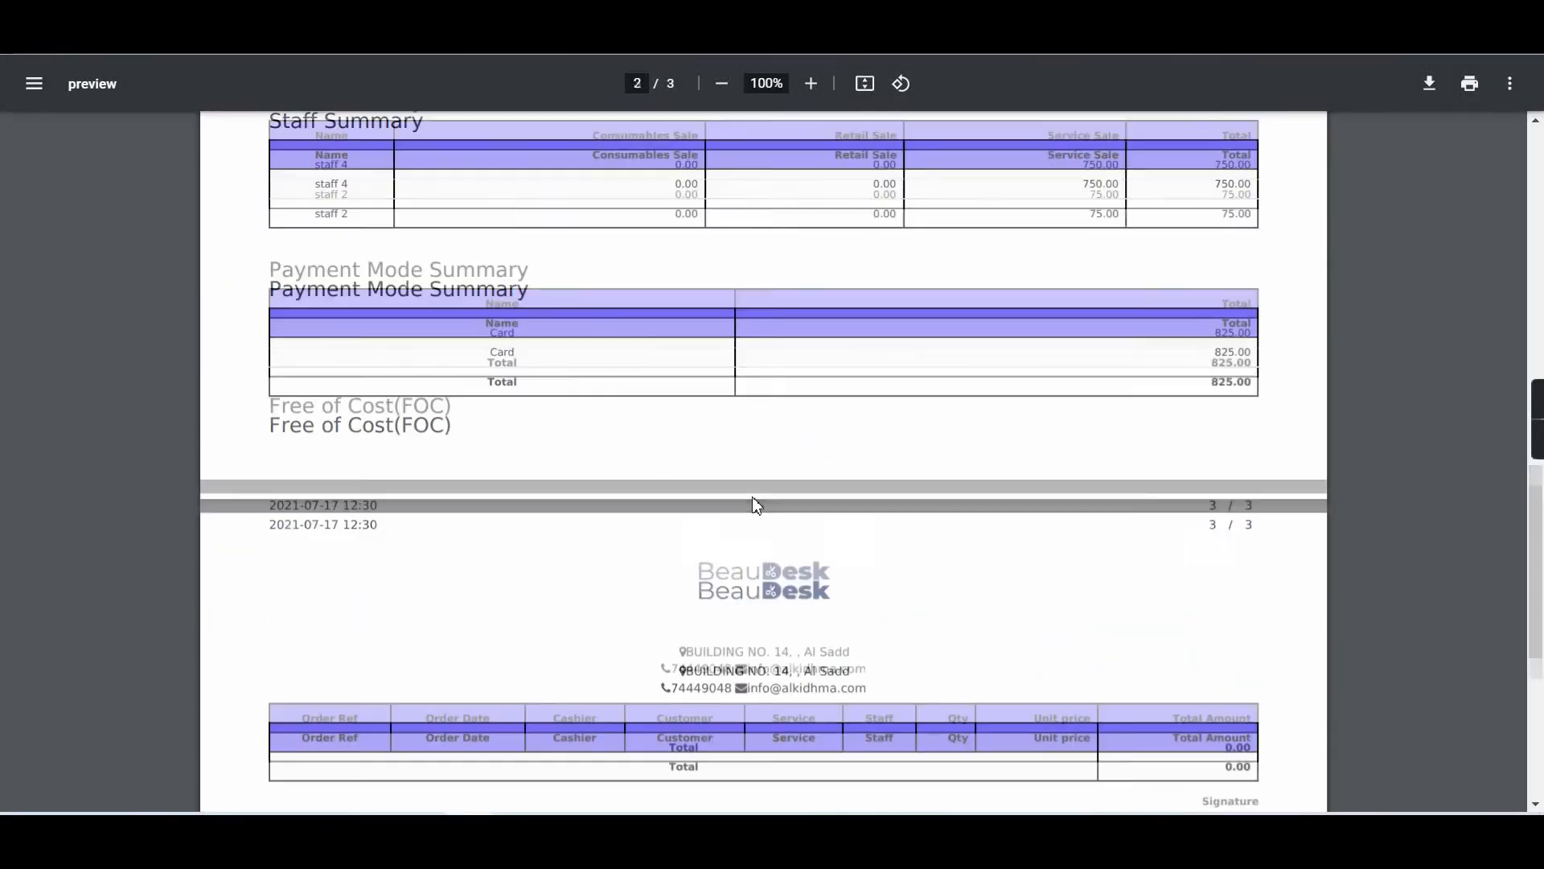
scroll(957, 623, "up", 15)
scroll(961, 622, "up", 2)
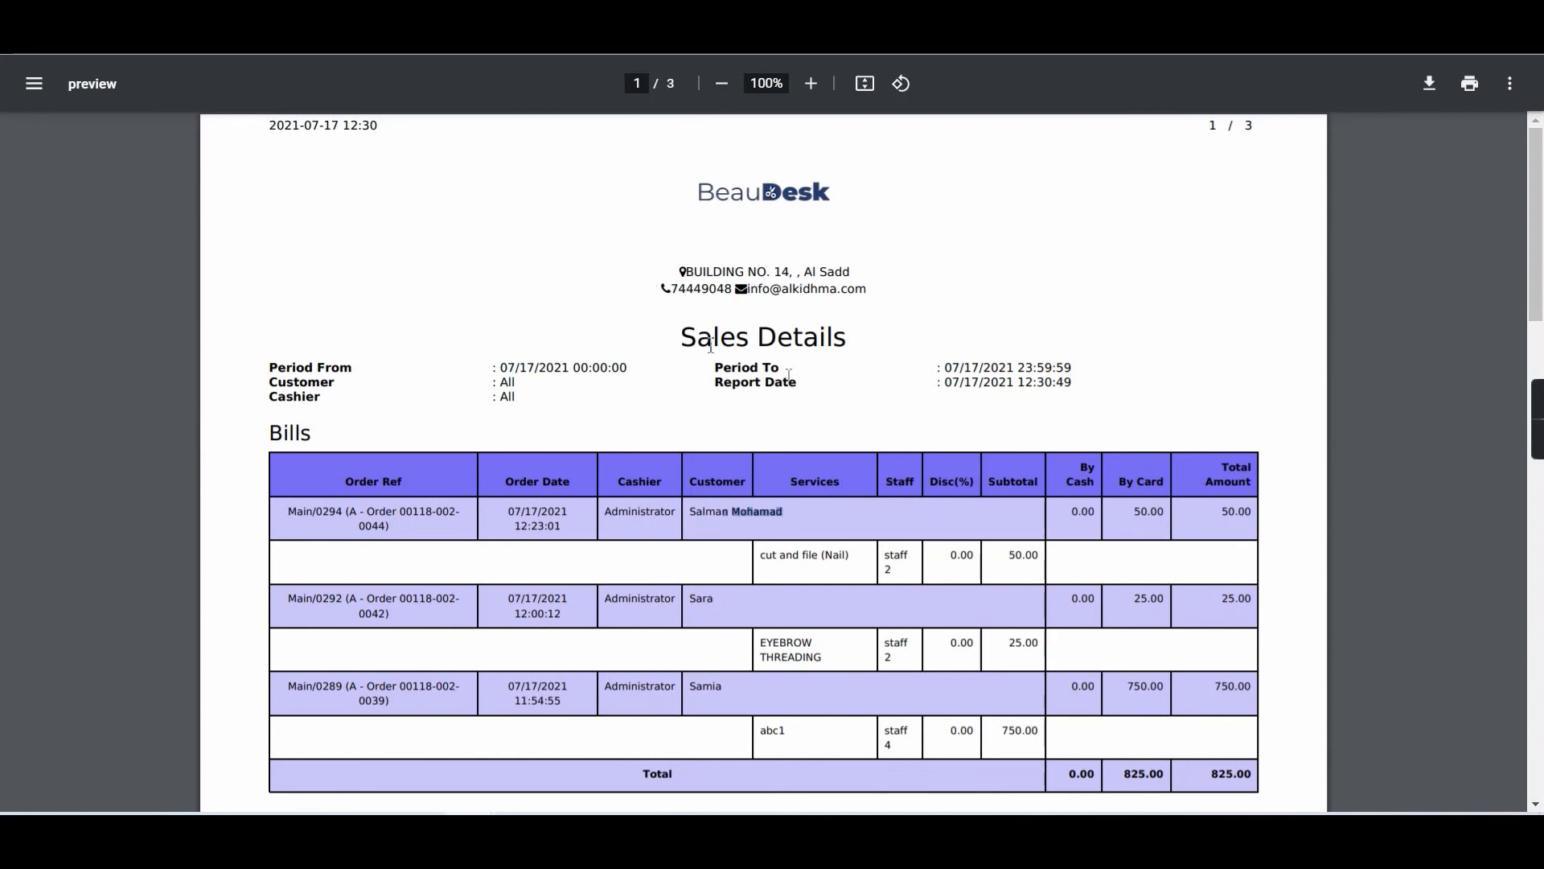
mouse_move(1536, 234)
left_mouse_down()
mouse_move(1539, 711)
mouse_move(1536, 229)
left_mouse_up()
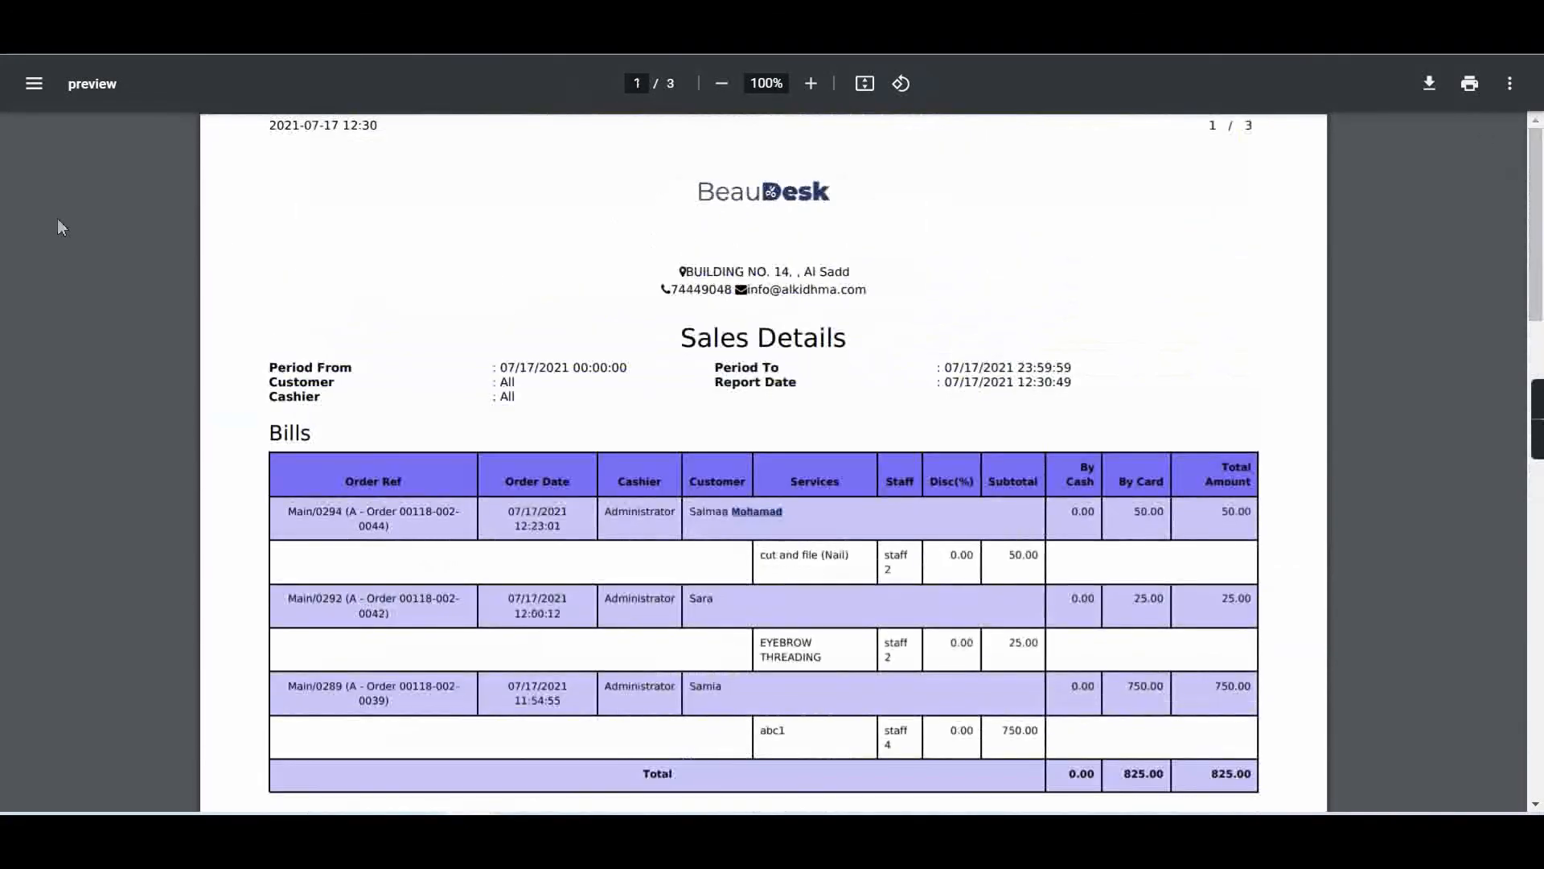
Close the report preview, cancel the Sales Report dialog, and return to the Todays Registration list.
key("ctrl+w")
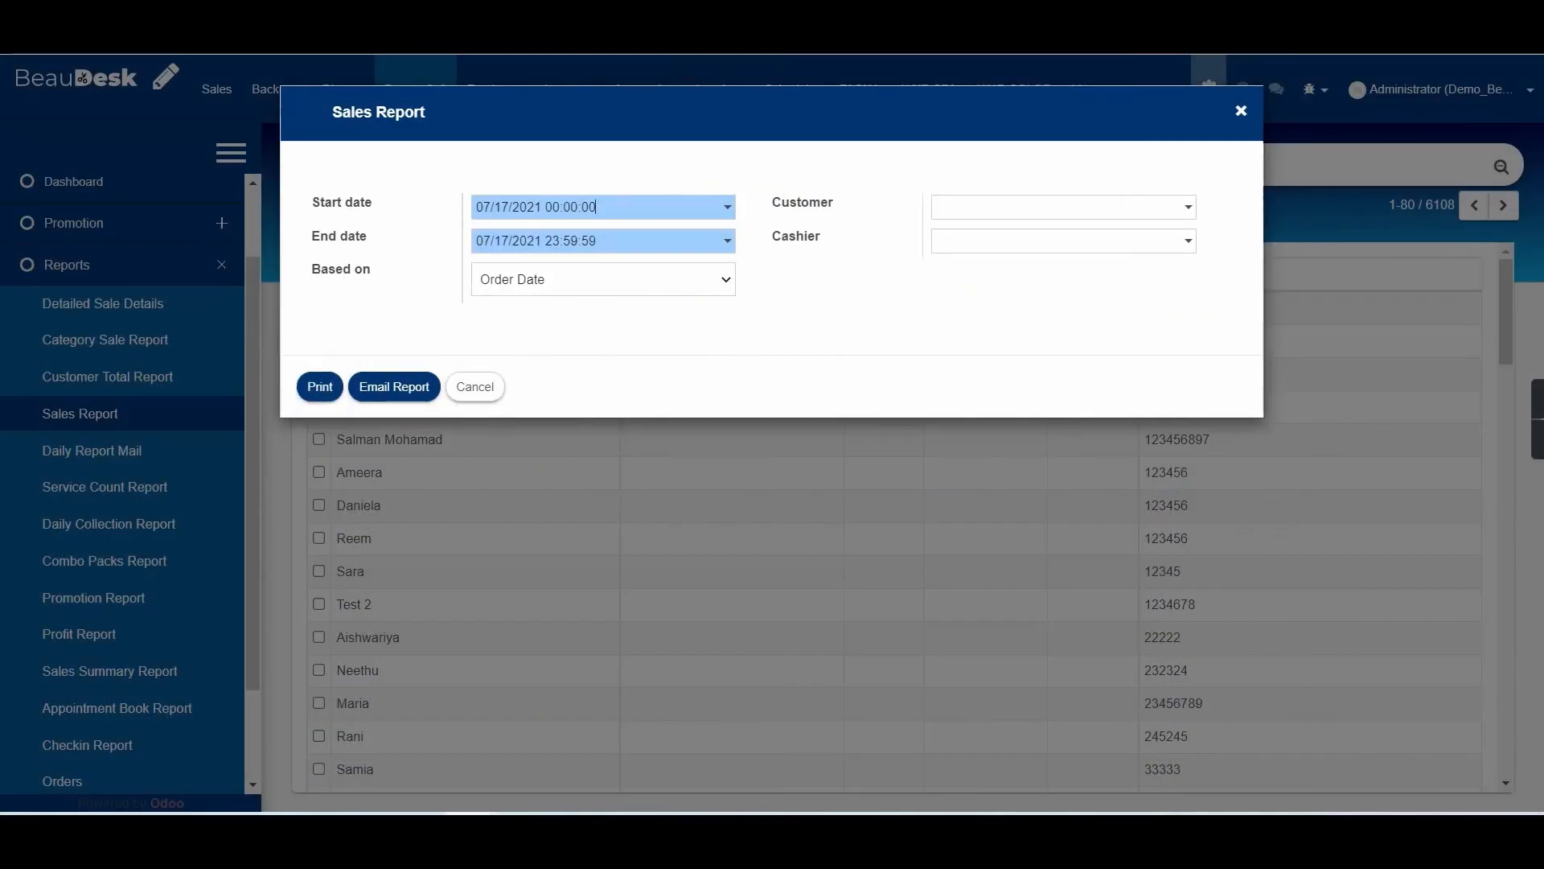
left_click(474, 389)
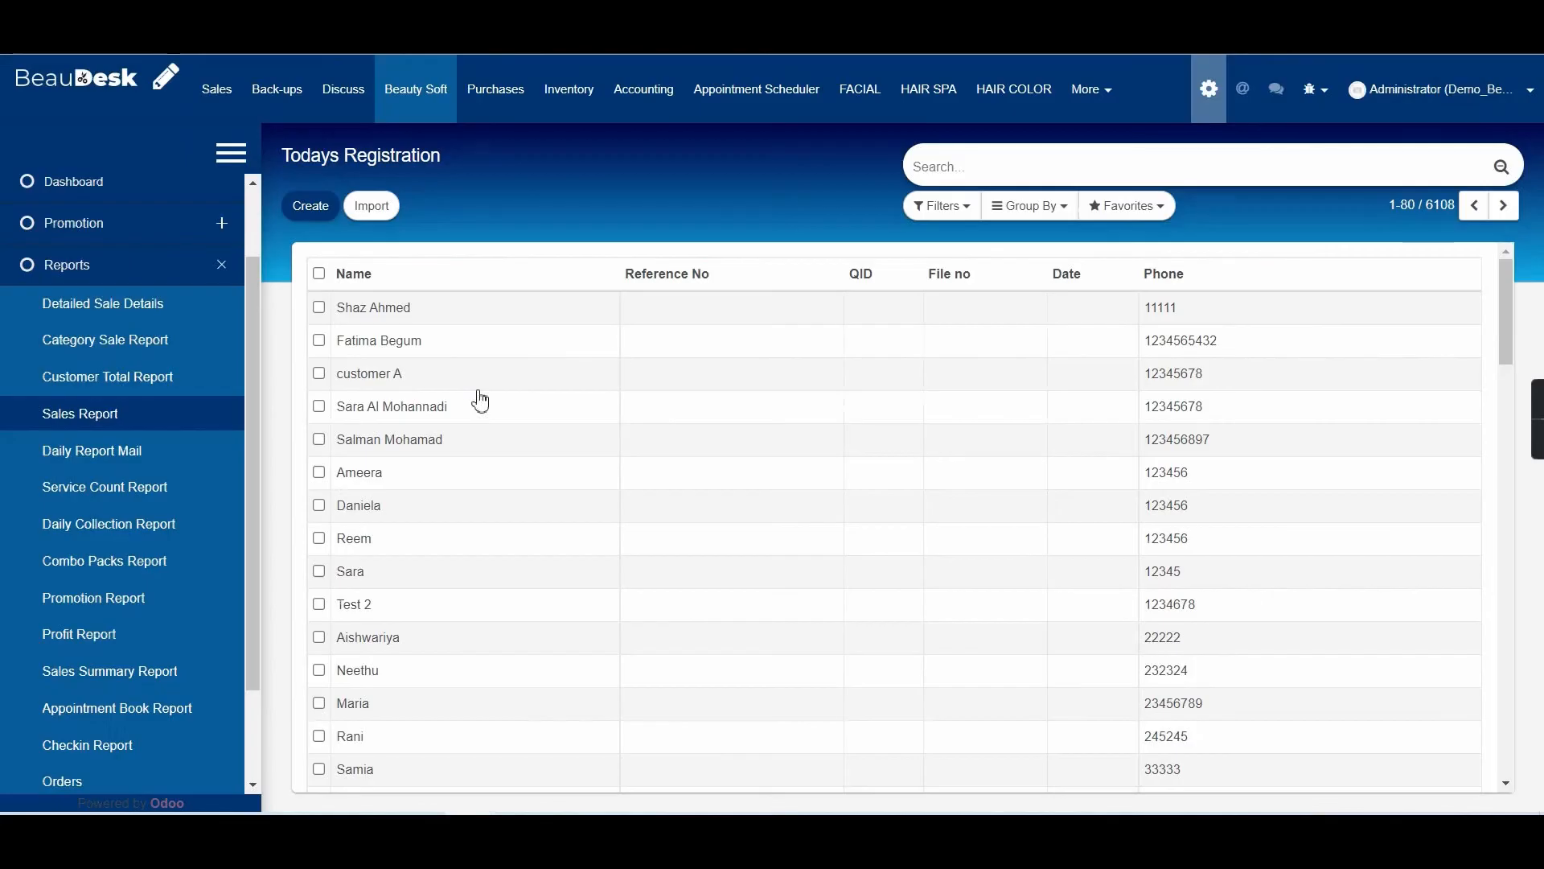
left_click(421, 92)
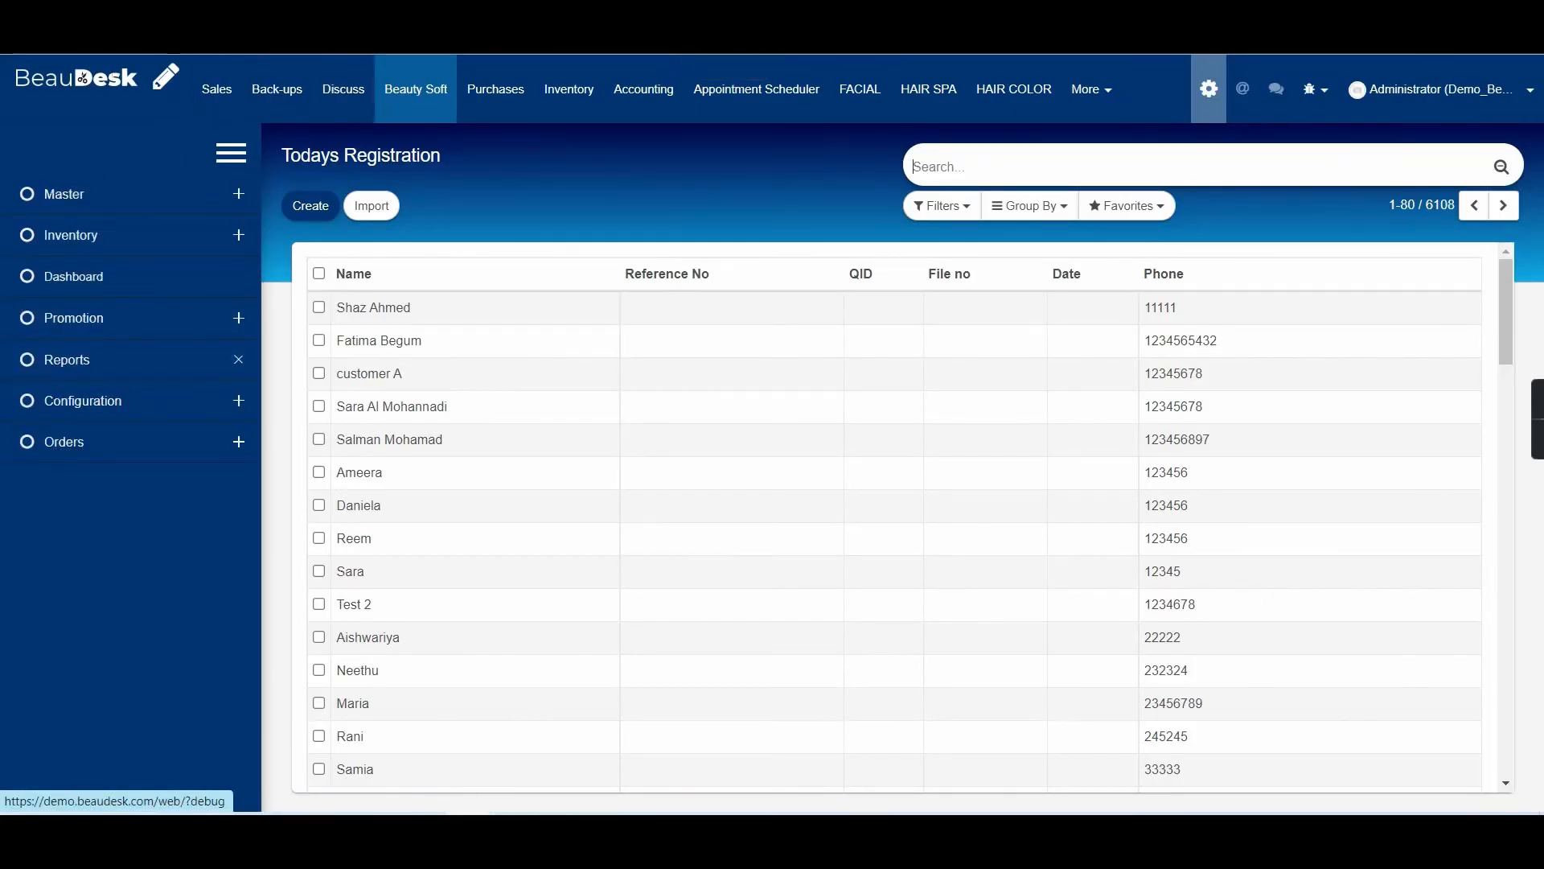